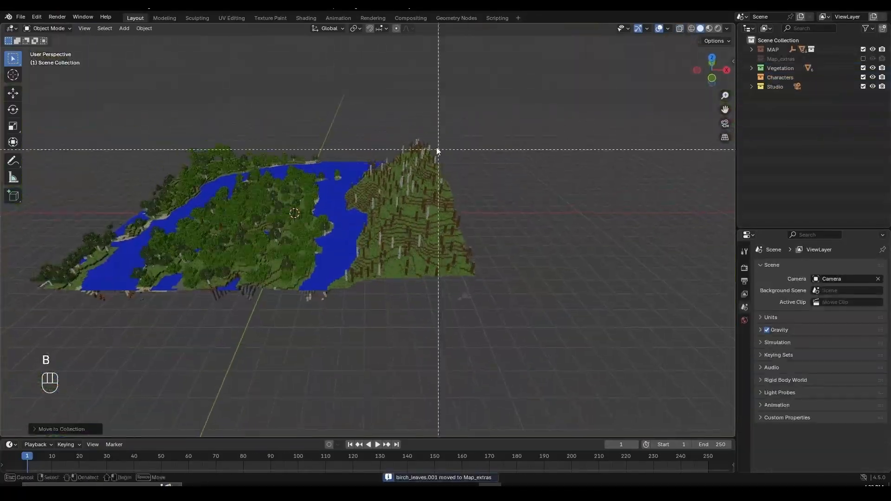
left_click(429, 195)
key("m")
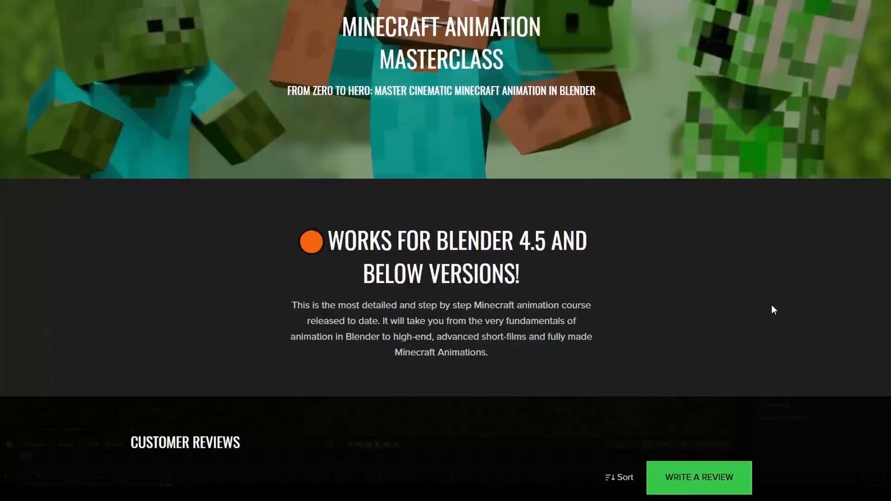
Look through the Minecraft Animation Masterclass page, from the customer reviews to the individual course sections
scroll(773, 310, "down", 15)
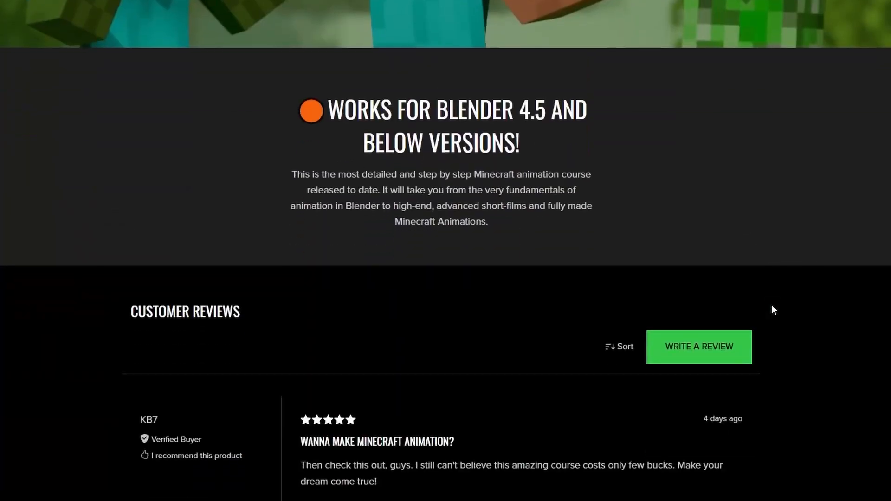
scroll(772, 305, "down", 20)
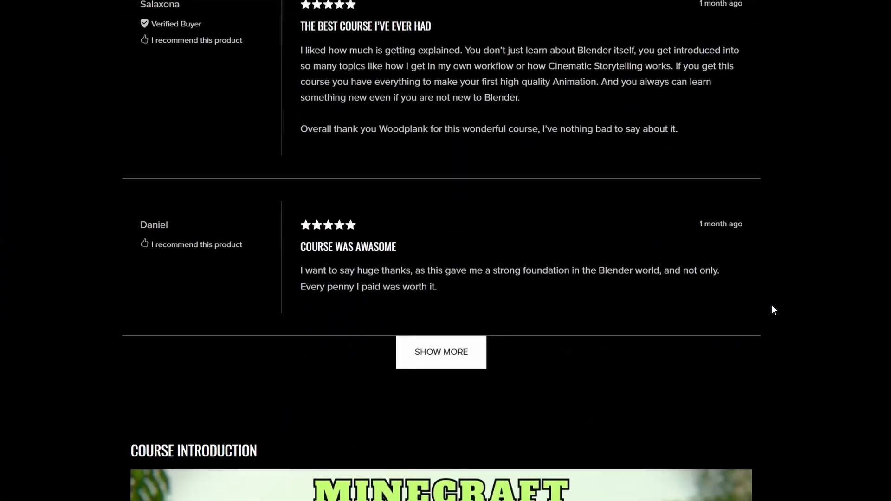
scroll(773, 310, "down", 20)
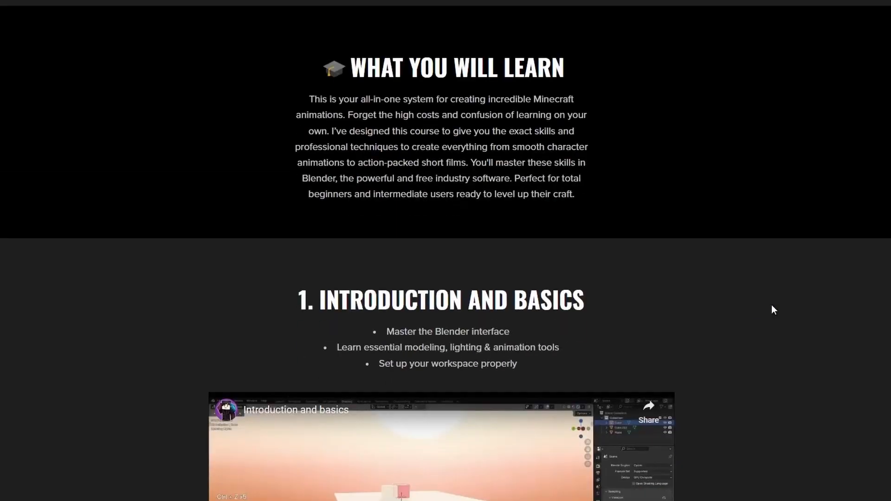
scroll(773, 310, "down", 20)
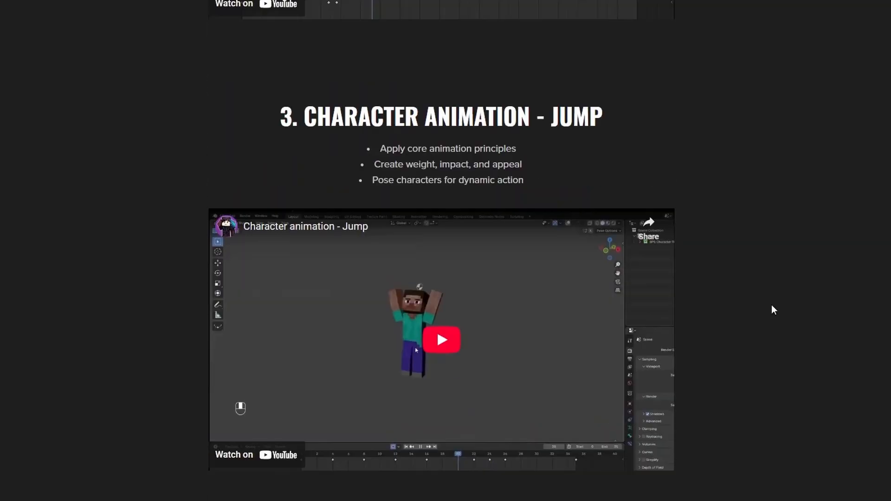
scroll(772, 305, "down", 20)
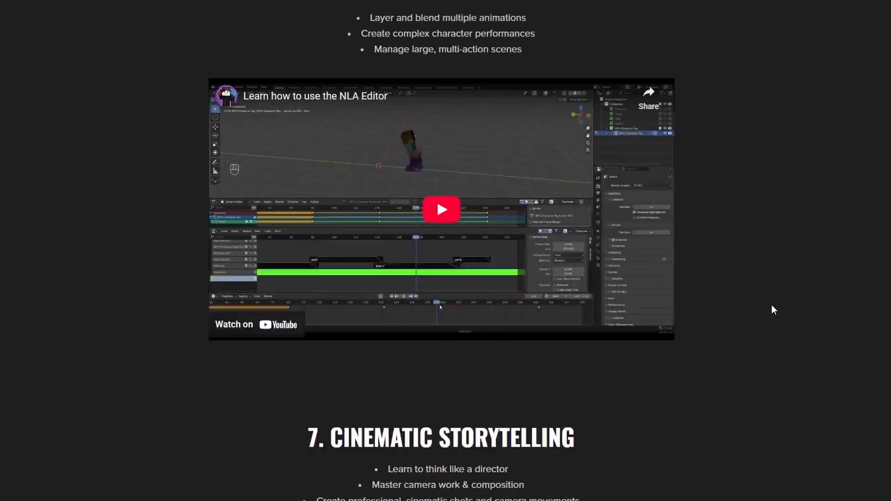
scroll(771, 305, "down", 10)
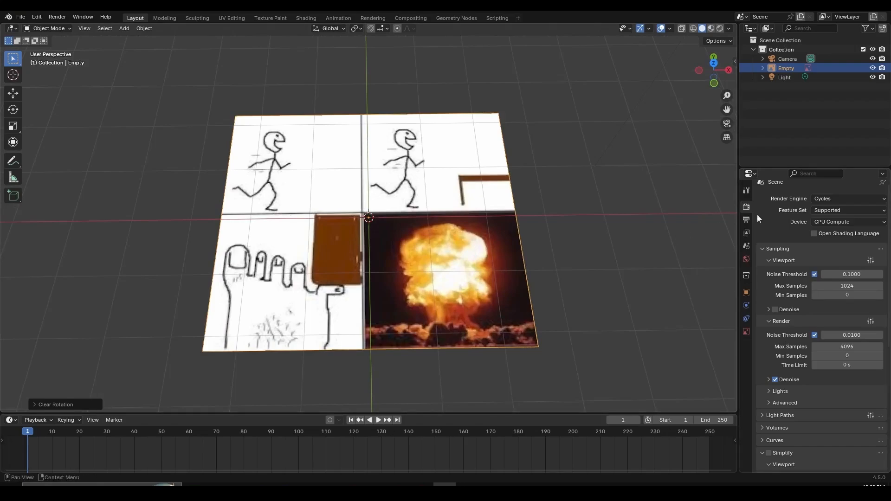
Enable Simplify in the render settings and set its viewport Max Subdivision and Child Particles to 0
scroll(784, 230, "down", 3)
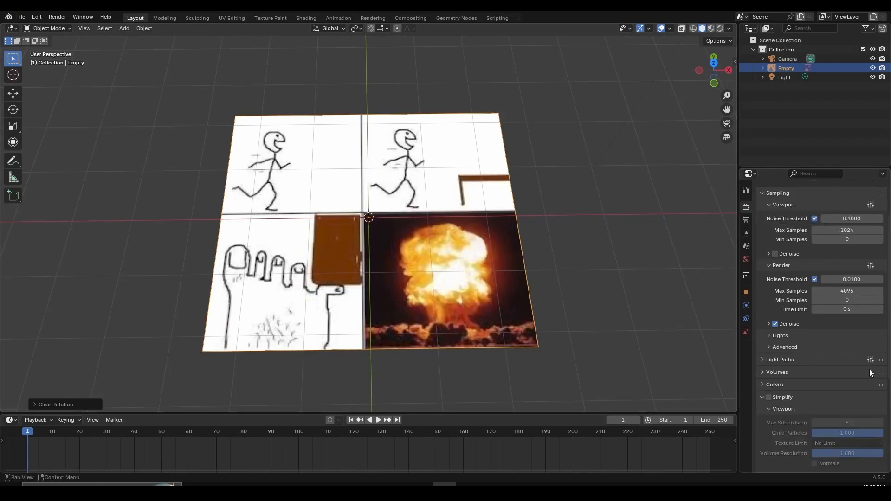
left_click(768, 398)
left_click(789, 397)
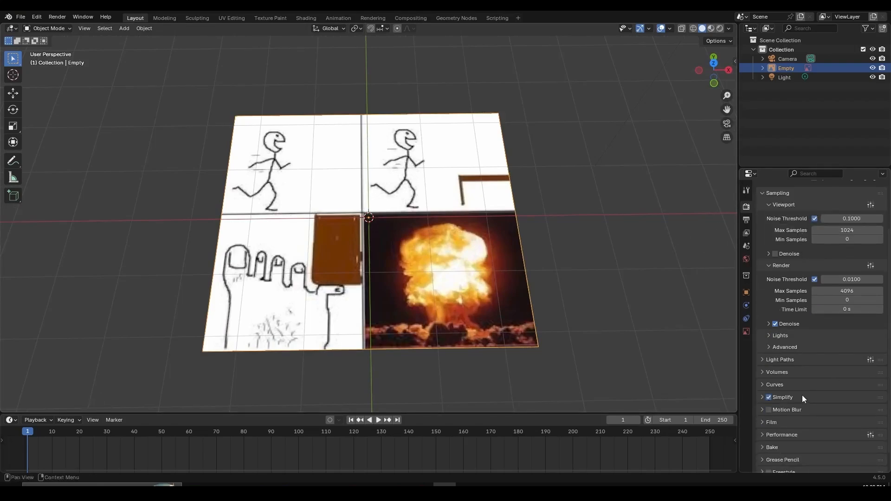
left_click(782, 397)
scroll(792, 375, "down", 3)
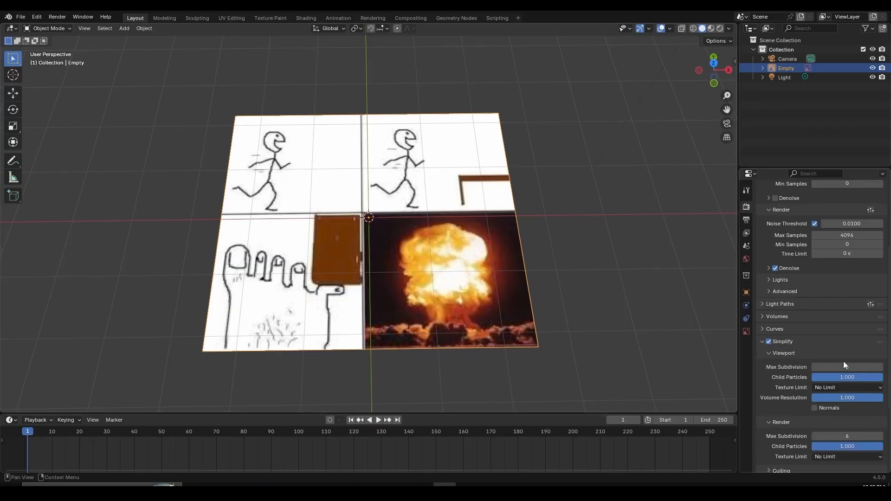
left_click_drag(843, 367, 799, 370)
left_click_drag(854, 377, 817, 379)
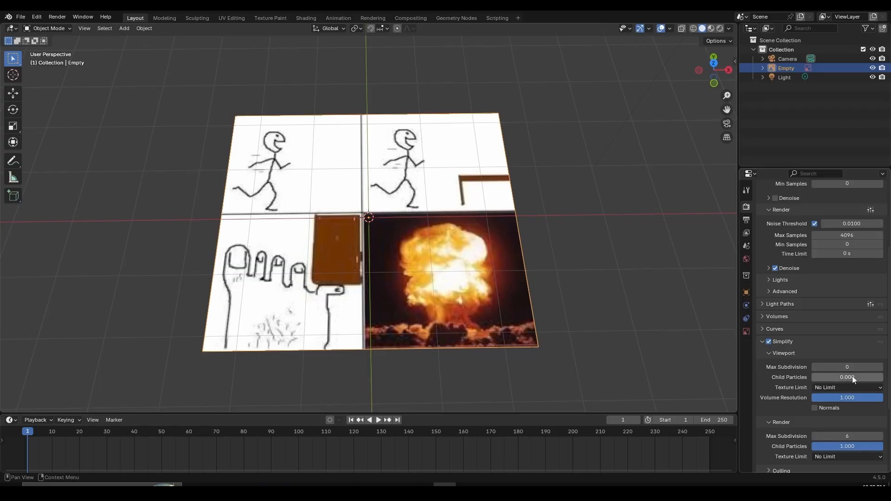
key("s")
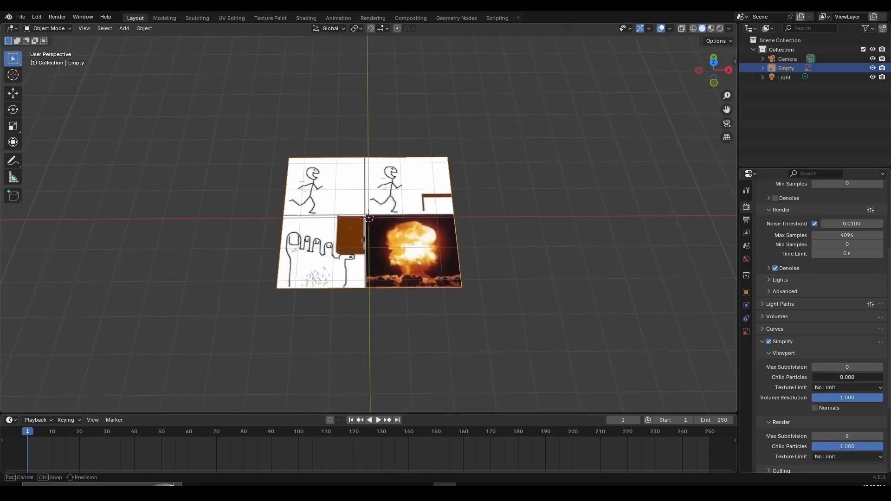
mouse_move(821, 377)
left_mouse_down()
mouse_move(882, 377)
mouse_move(834, 379)
left_mouse_up()
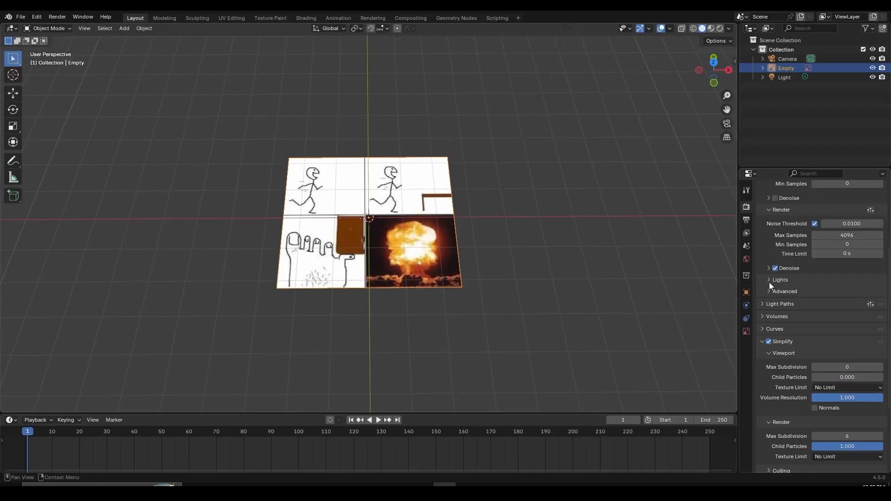
Set the maximum viewport samples for Cycles to 10
scroll(769, 283, "up", 5)
scroll(784, 246, "down", 3)
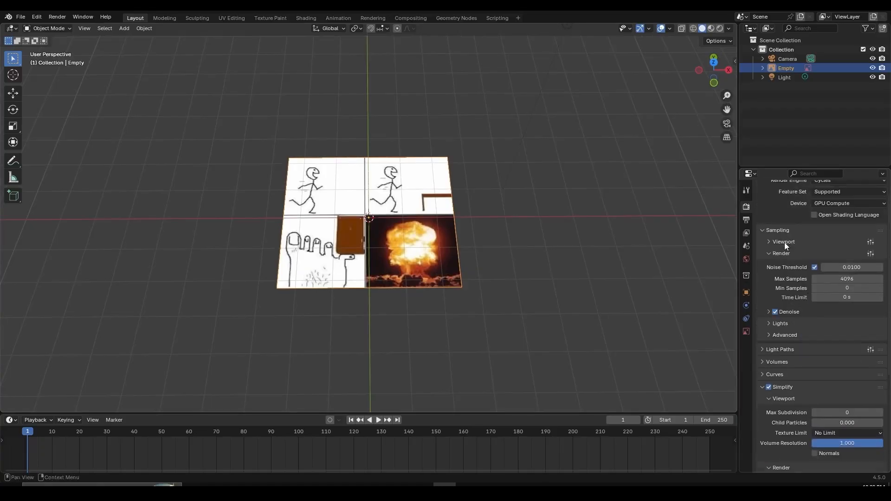
scroll(785, 243, "up", 3)
left_click(857, 266)
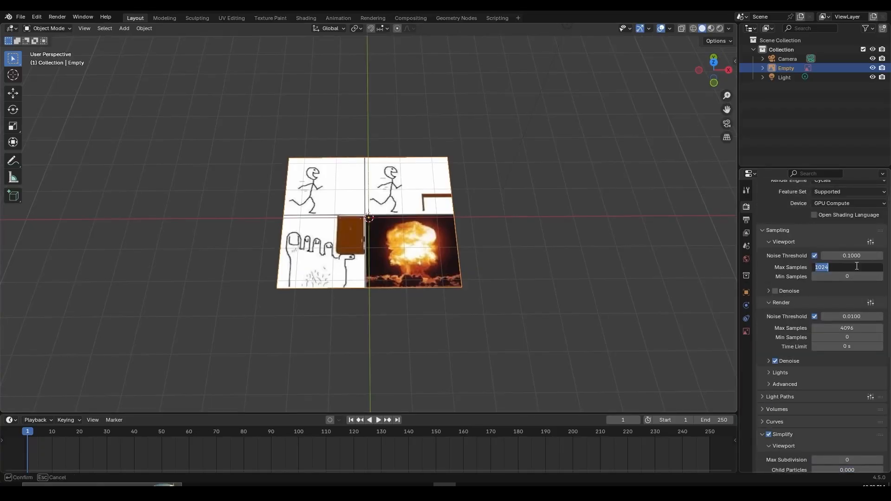
type("10")
key("Return")
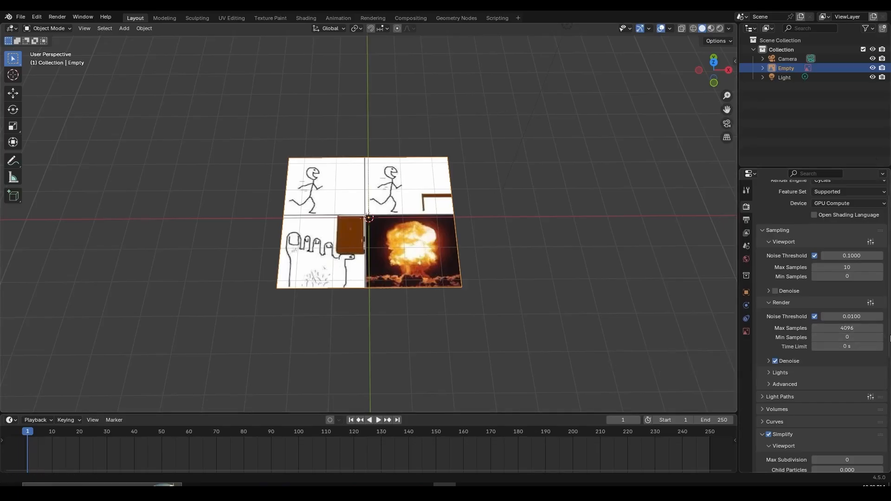
Set the maximum render samples for Cycles to 20
left_click(847, 328)
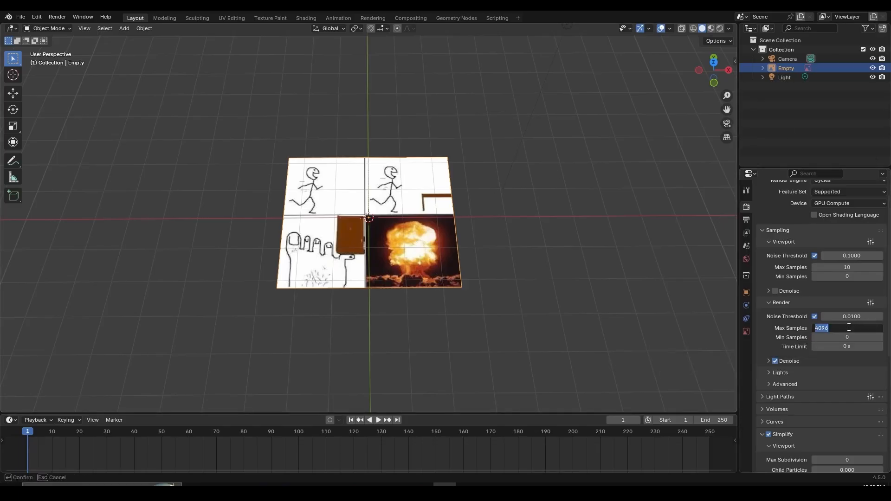
type("20")
key("Return")
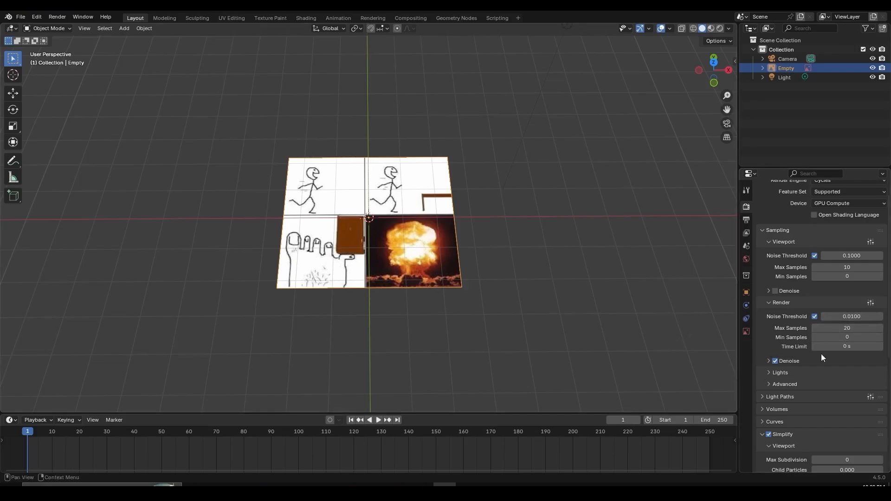
Set the timeline's playback sync mode to Frame Dropping
left_click(43, 424)
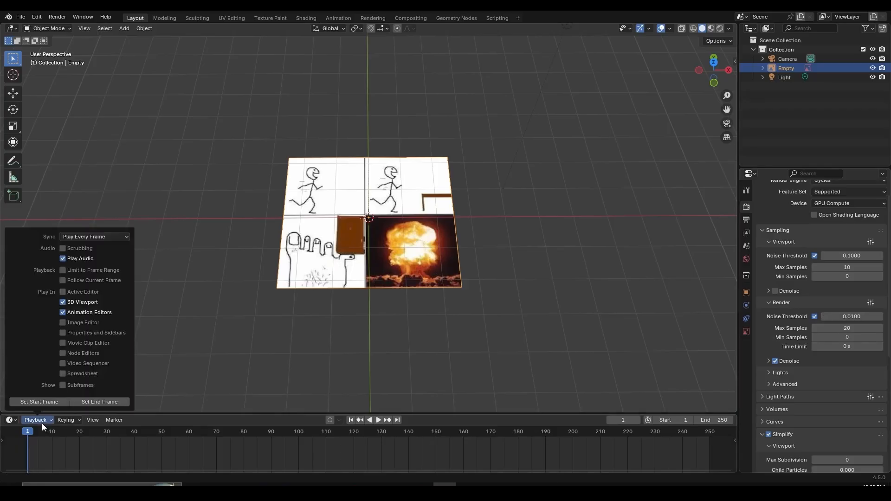
left_click(82, 236)
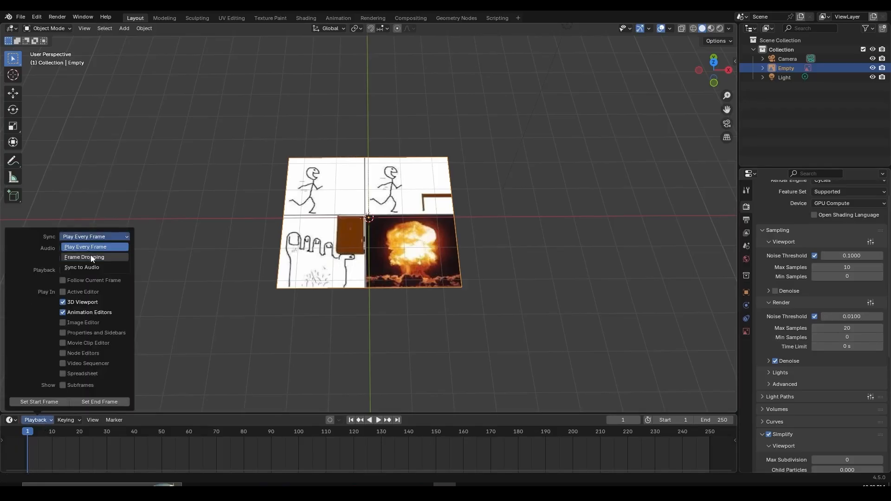
left_click(90, 257)
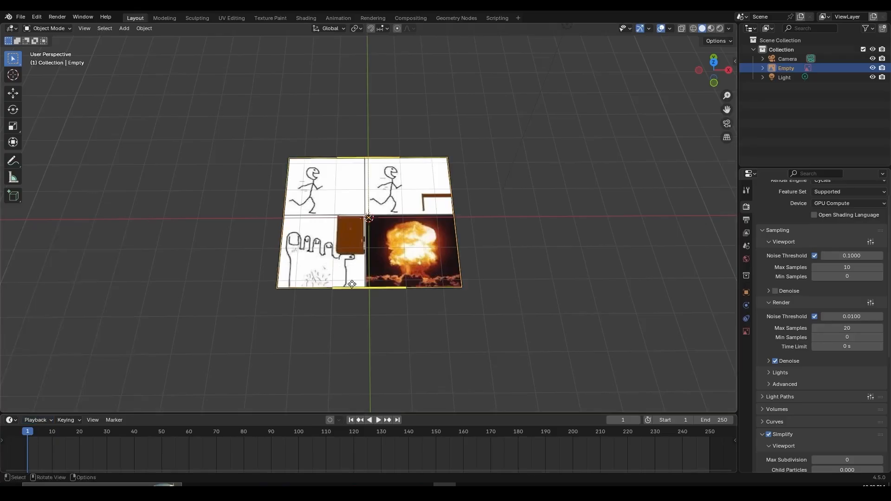
scroll(383, 302, "up", 4)
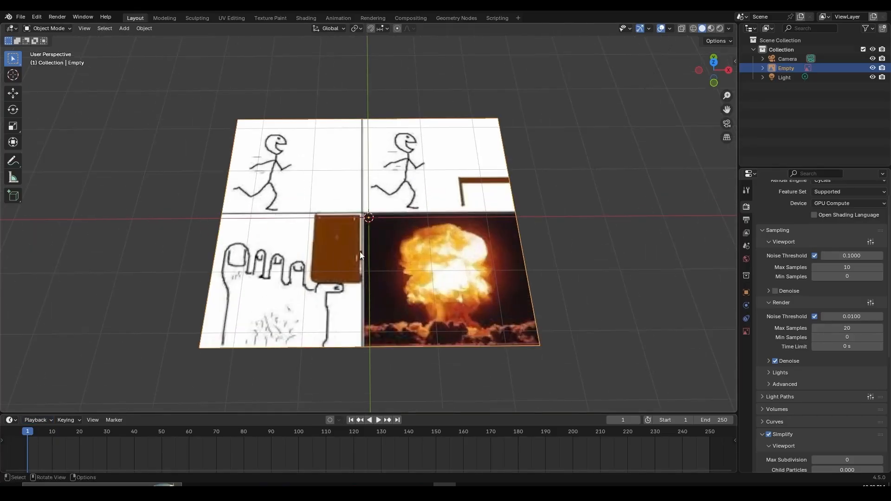
scroll(367, 270, "down", 3)
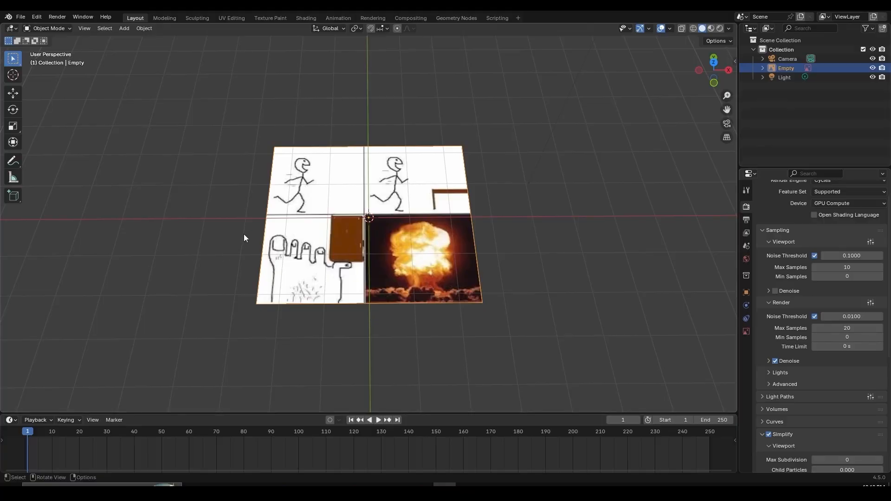
mouse_move(557, 213)
middle_mouse_down()
mouse_move(532, 268)
mouse_move(544, 209)
middle_mouse_up()
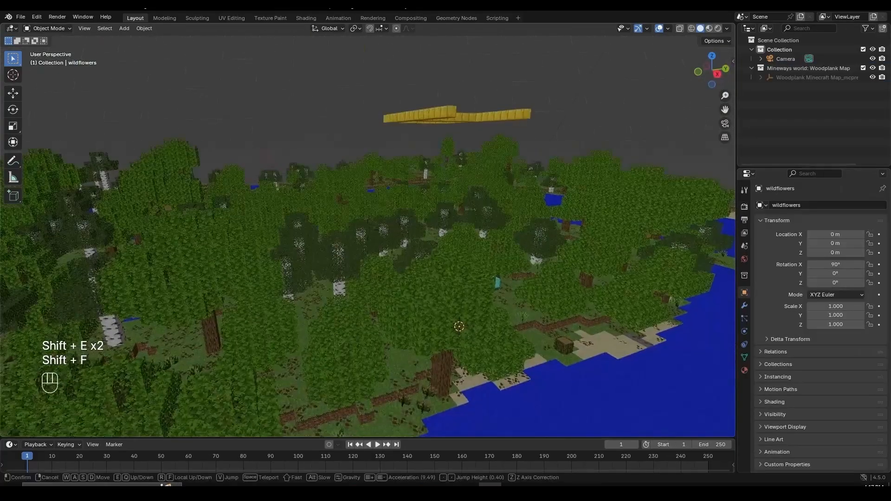
Fly through the imported Minecraft map to examine the forest, the shoreline and the clearing with the cyan blocks
key("w")
key("d")
key("d")
key("d")
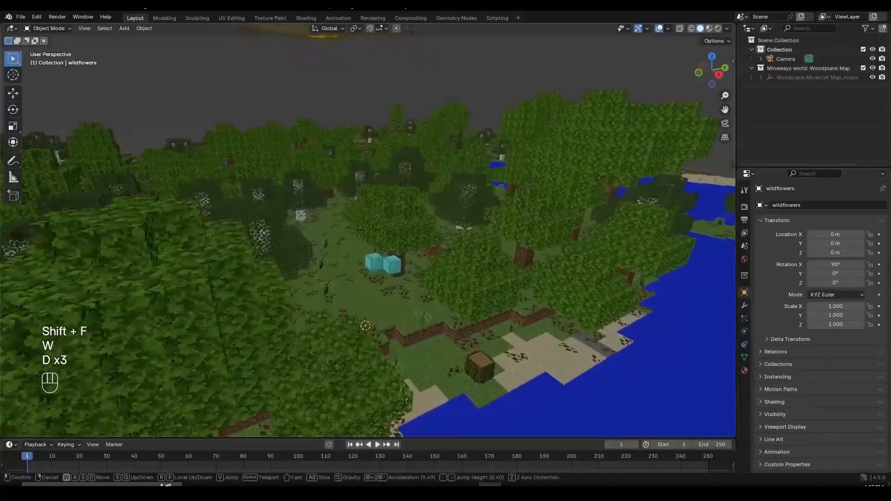
key("q")
key("e")
key("e")
key("a")
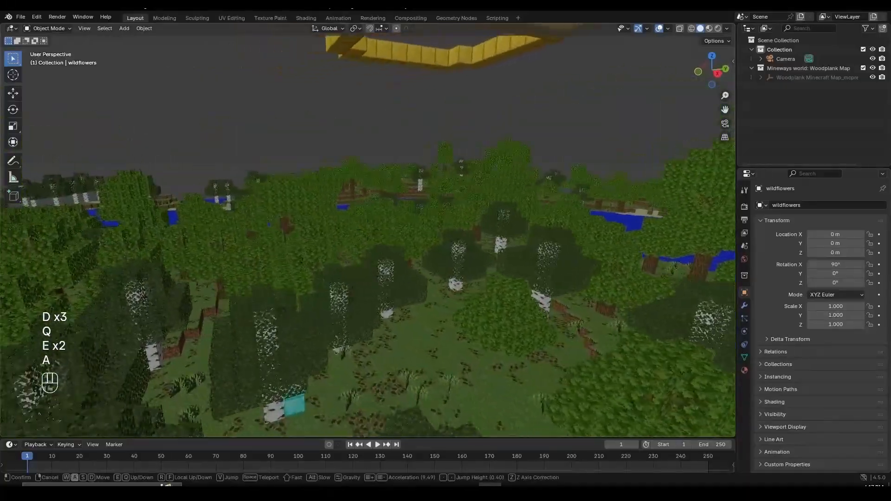
key("e")
key("d")
key("shift")
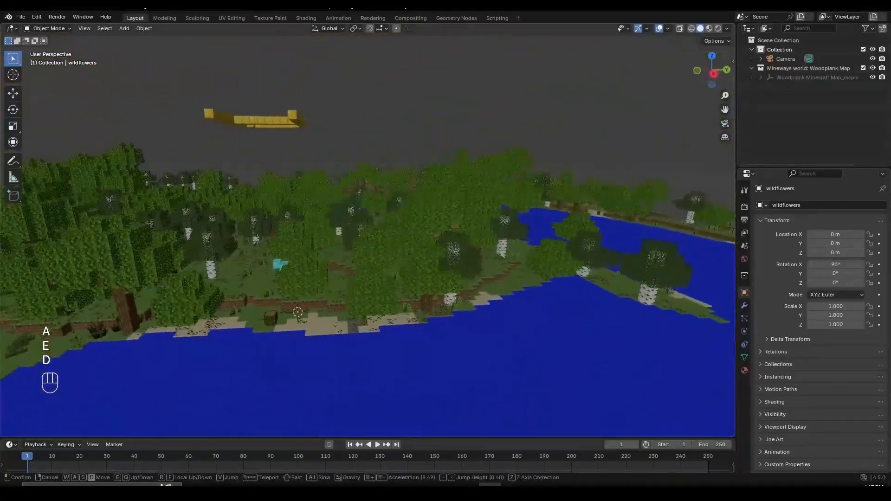
key("w")
key("a")
key("e")
key("e")
key("e")
key("e")
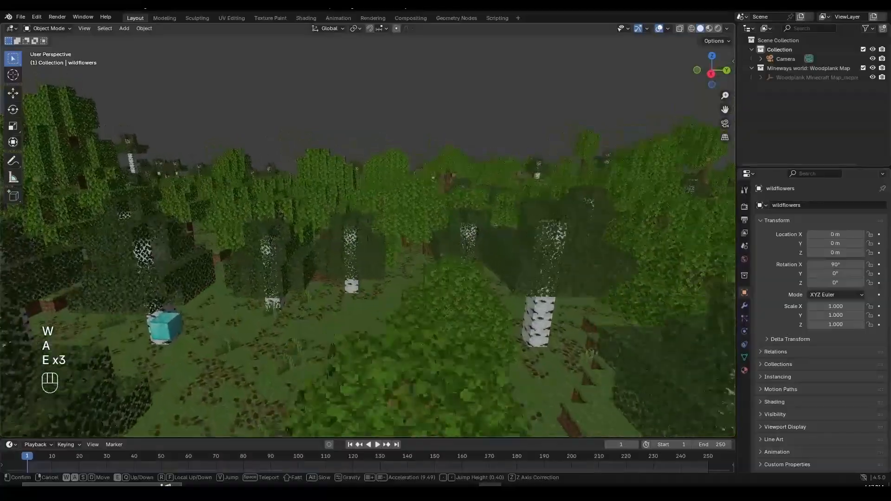
key("s")
key("q")
key("q")
key("q")
key("q")
key("q")
key("a")
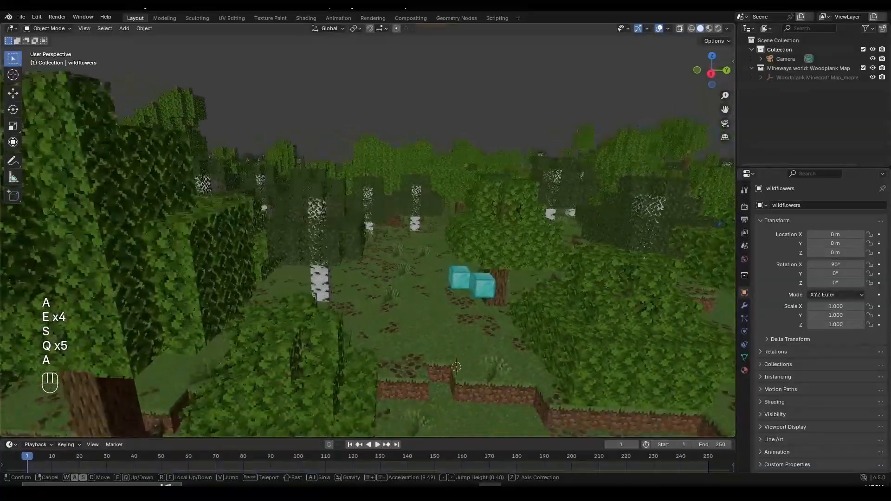
key("a")
key("a")
key("w")
left_click(388, 211)
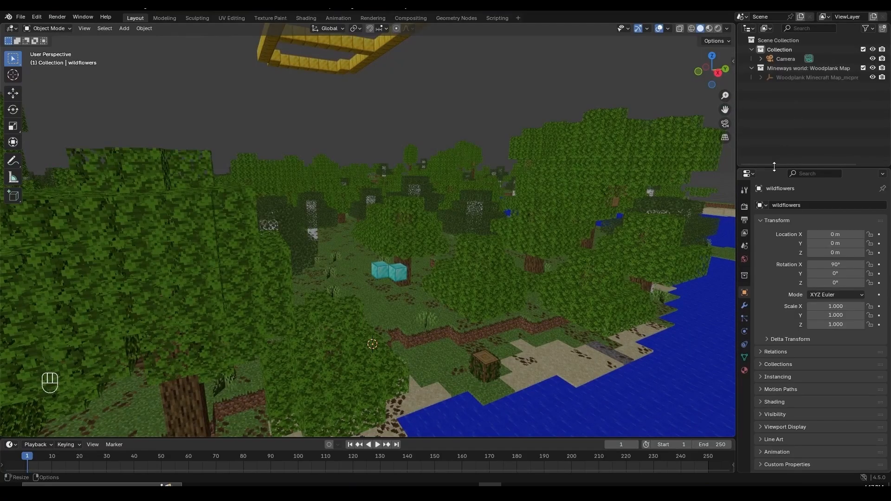
Enlarge the outliner area, add a collection to the scene and name it MAP
left_click_drag(783, 168, 784, 227)
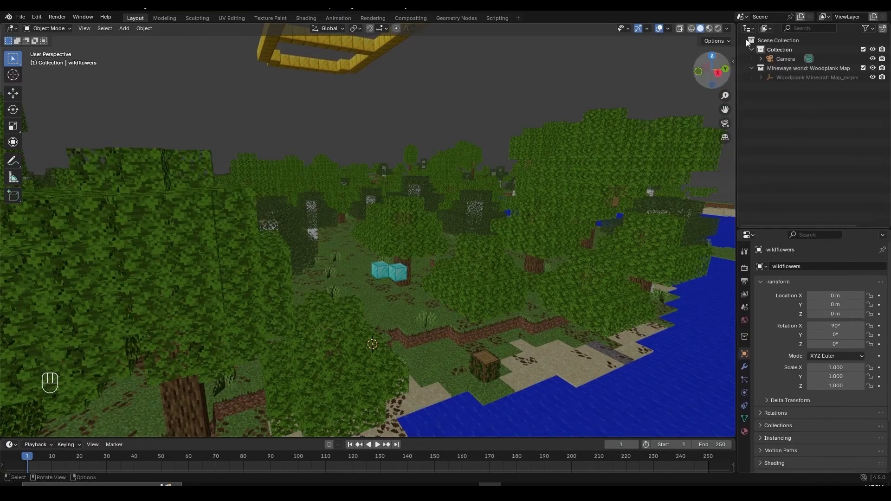
right_click(784, 101)
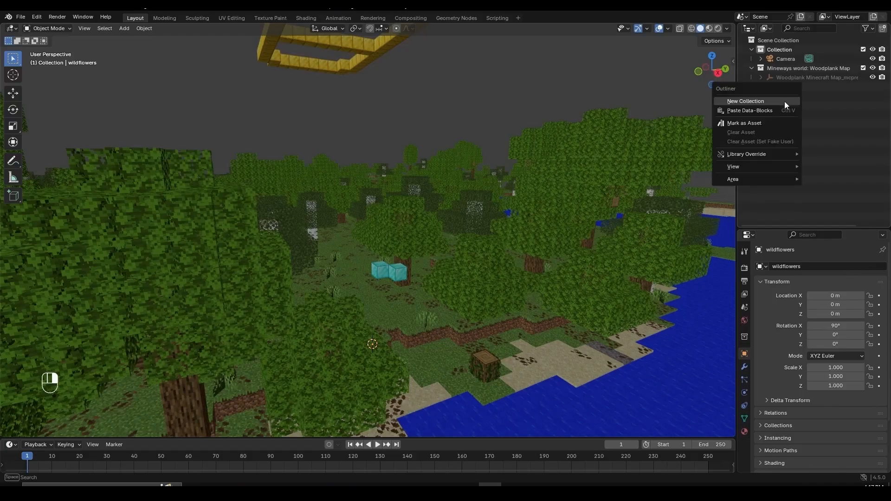
left_click(784, 101)
left_click(784, 87)
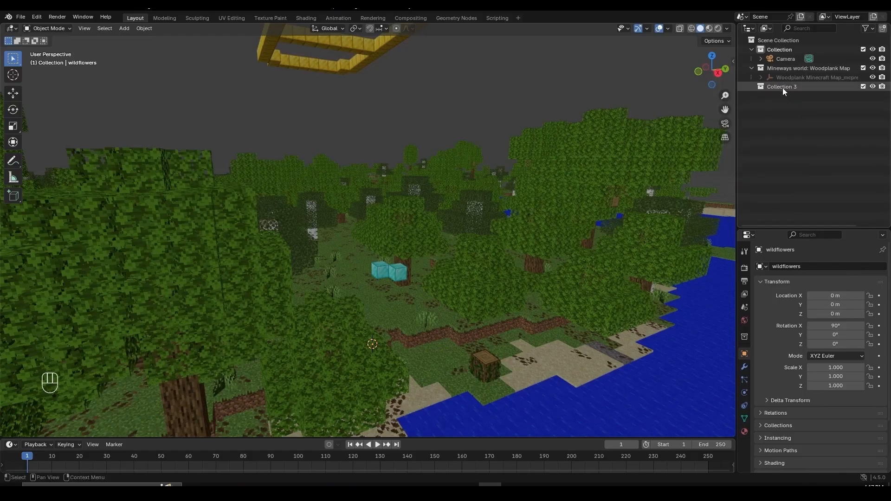
double_click(784, 88)
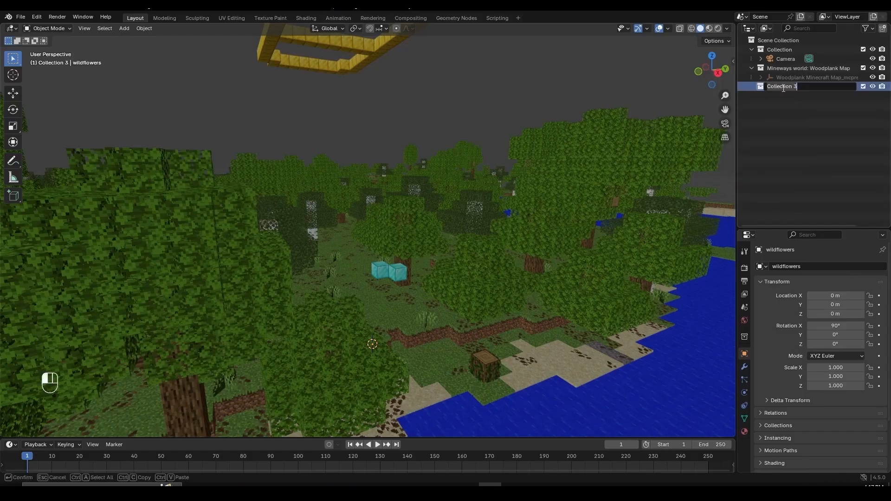
type("MAP")
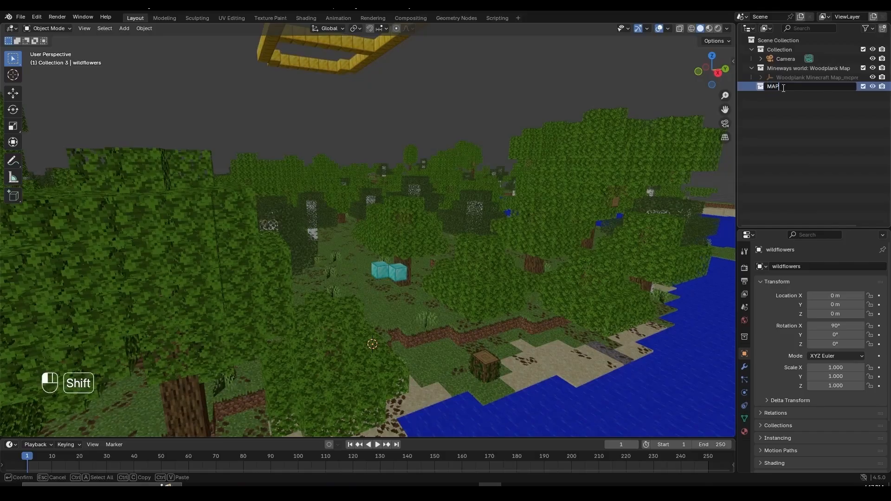
key("Return")
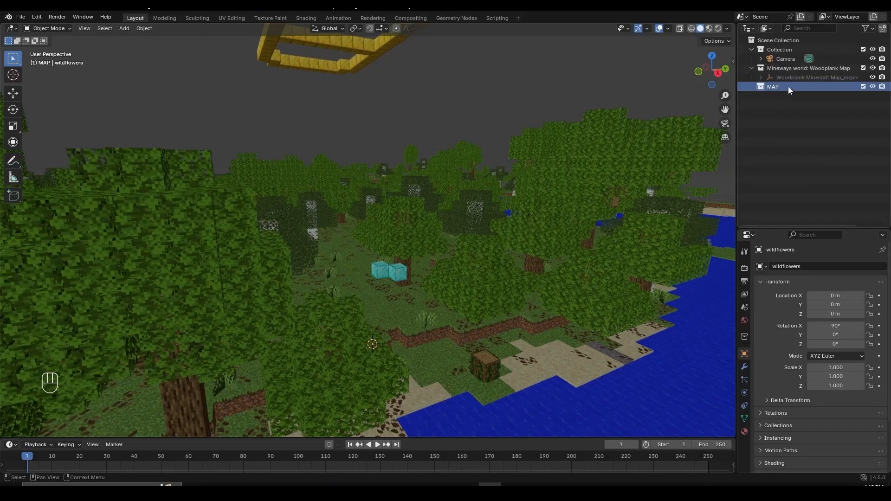
left_click(783, 99)
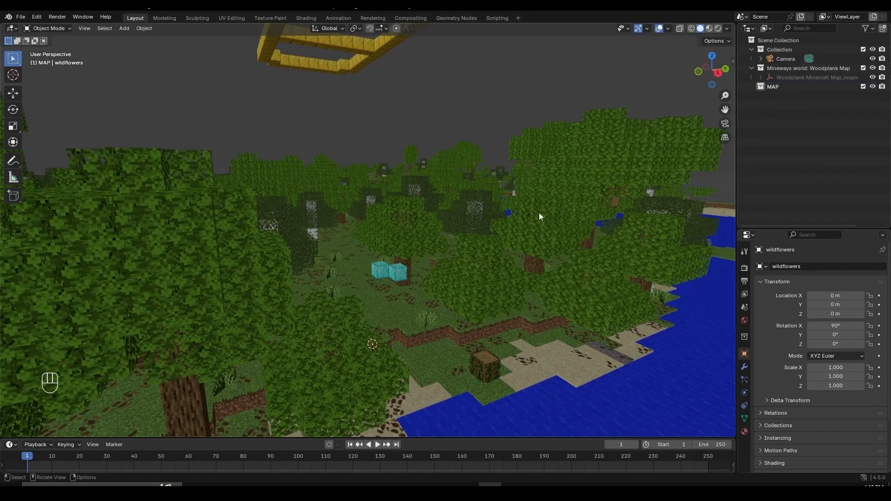
left_click(400, 205)
key("g")
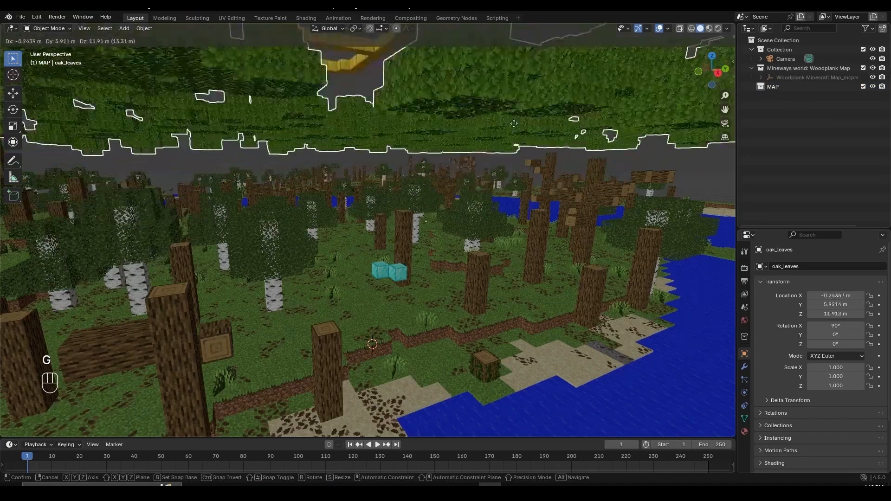
key("g")
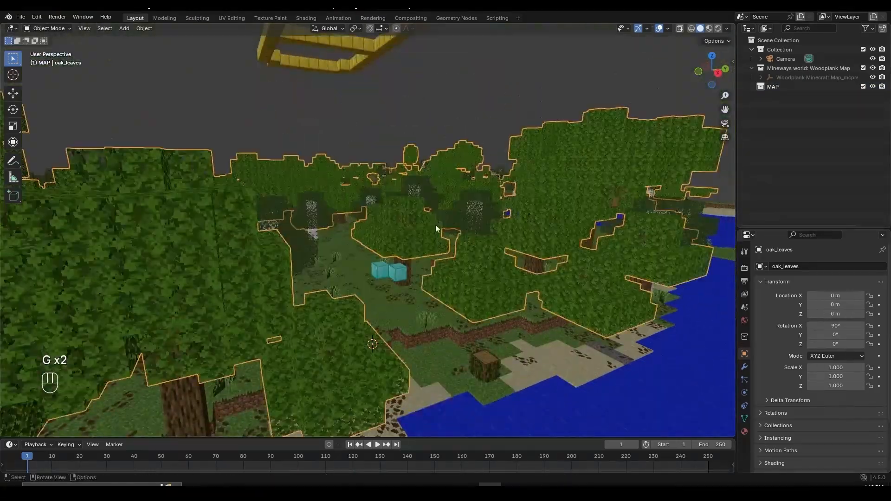
key("g")
right_click(333, 253)
key("g")
right_click(510, 229)
Add another collection directly under the scene collection and name it Vegetation
left_click(791, 107)
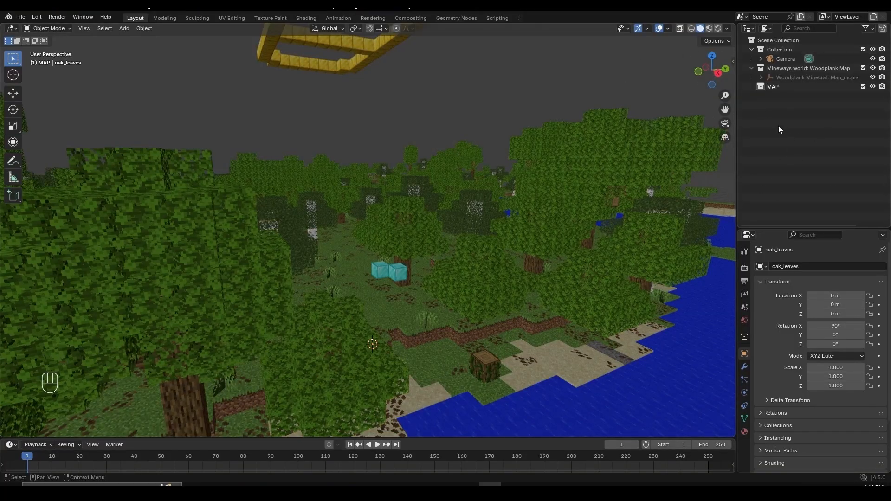
right_click(771, 101)
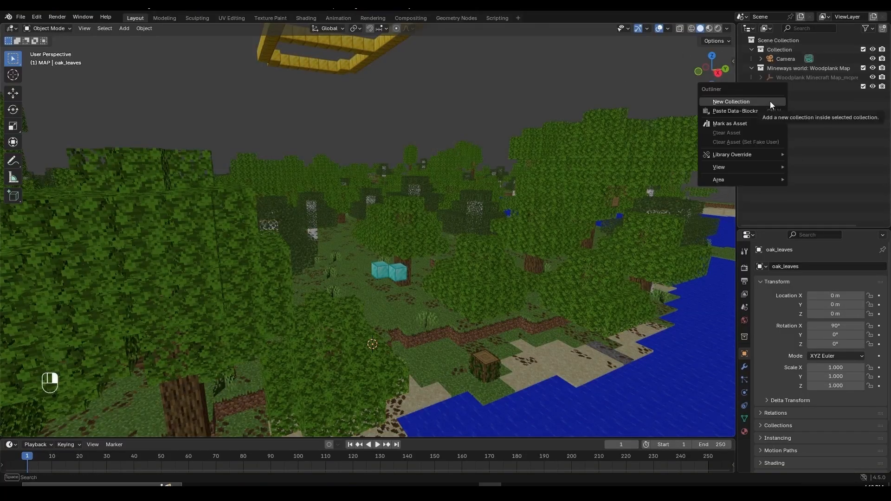
left_click(770, 102)
double_click(783, 96)
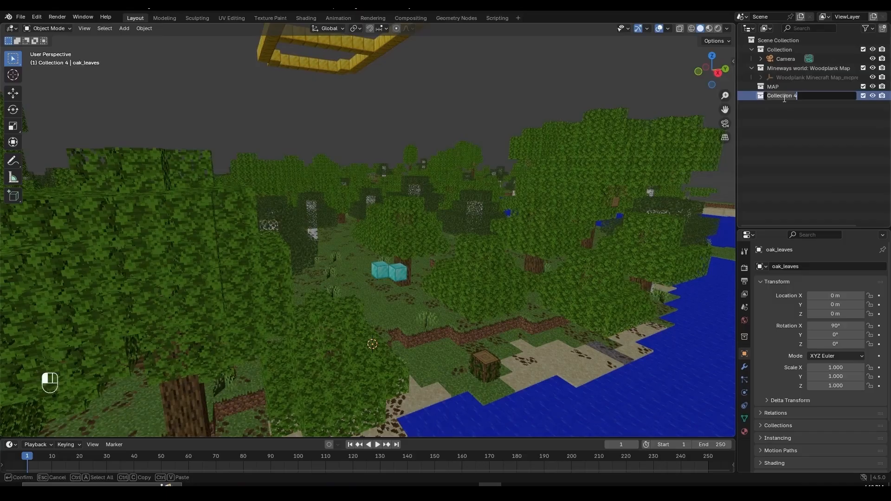
type("Vegetation")
key("Return")
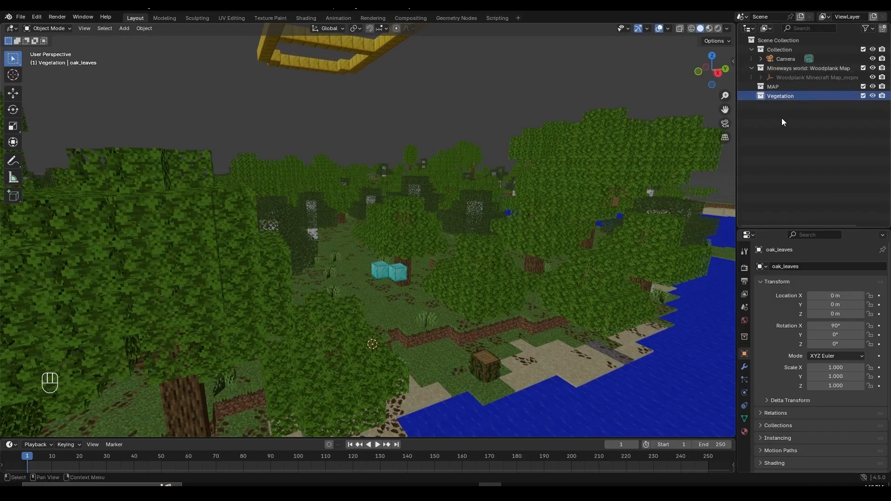
left_click(779, 119)
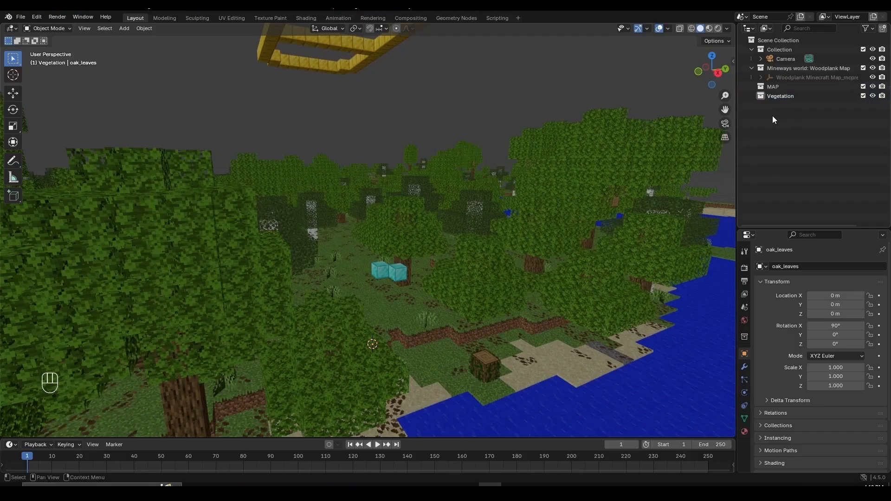
Add a scene-level collection for the animated figures and name it Characters
right_click(776, 107)
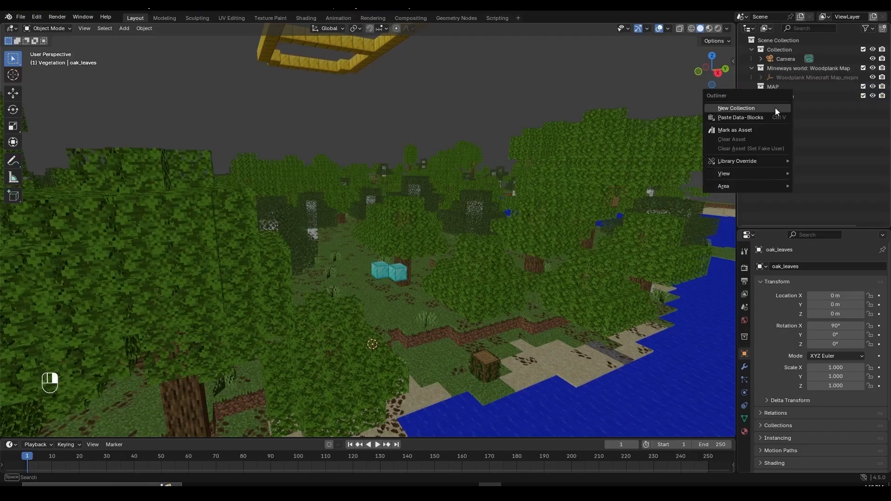
left_click(776, 108)
double_click(779, 107)
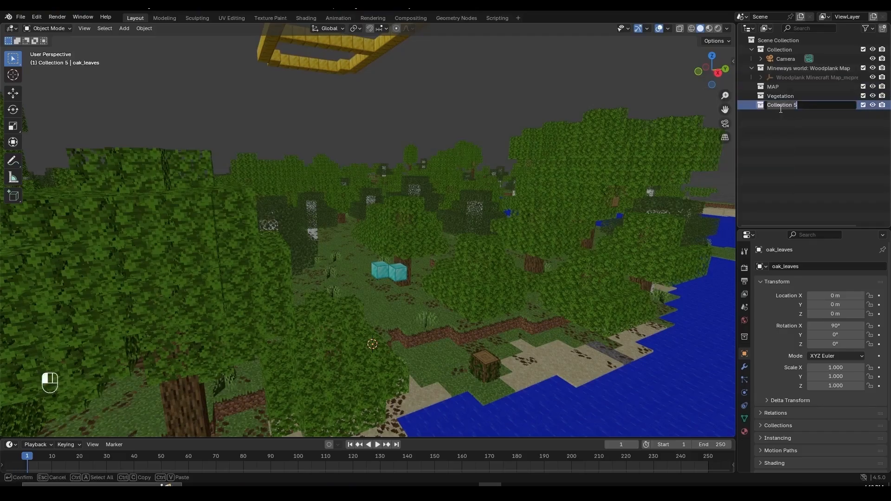
type("Characters")
key("Return")
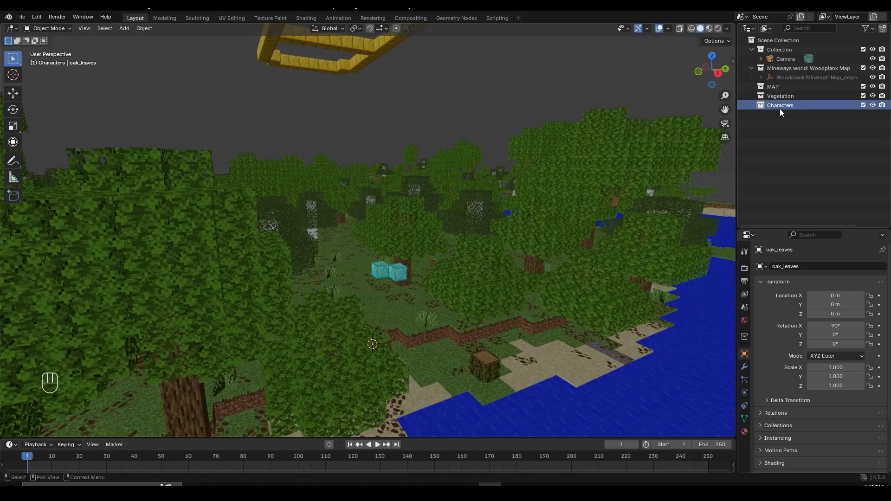
left_click(799, 139)
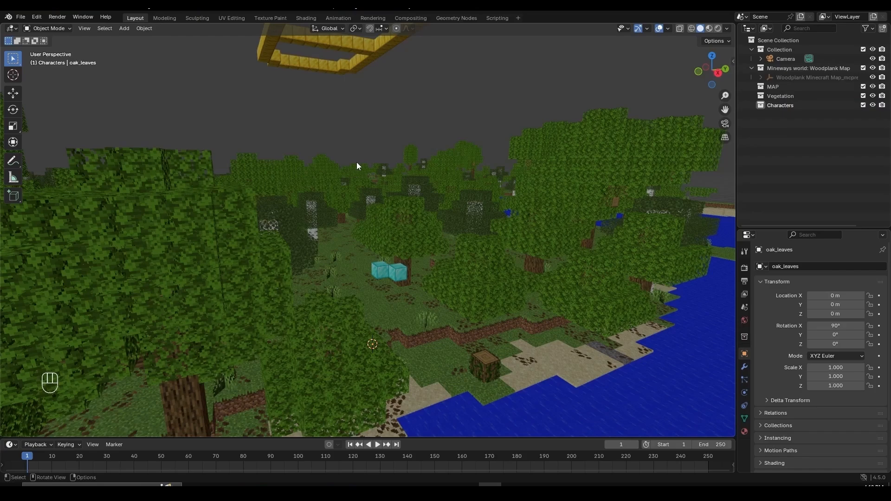
Add a fourth scene-level collection below Characters and name it Studio
right_click(796, 107)
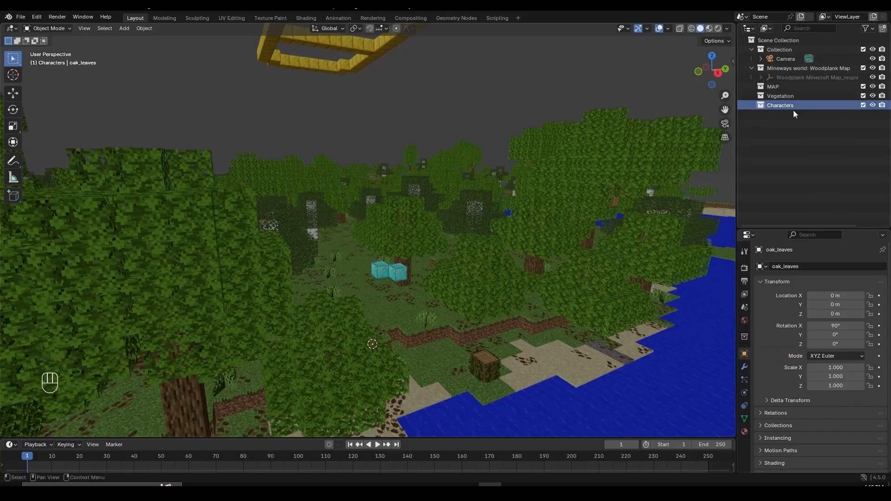
left_click(787, 127)
right_click(788, 128)
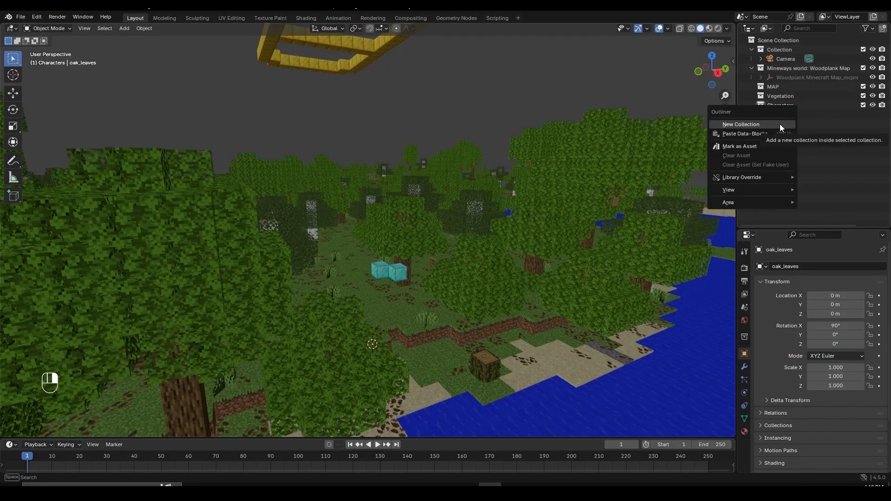
left_click(780, 124)
double_click(782, 113)
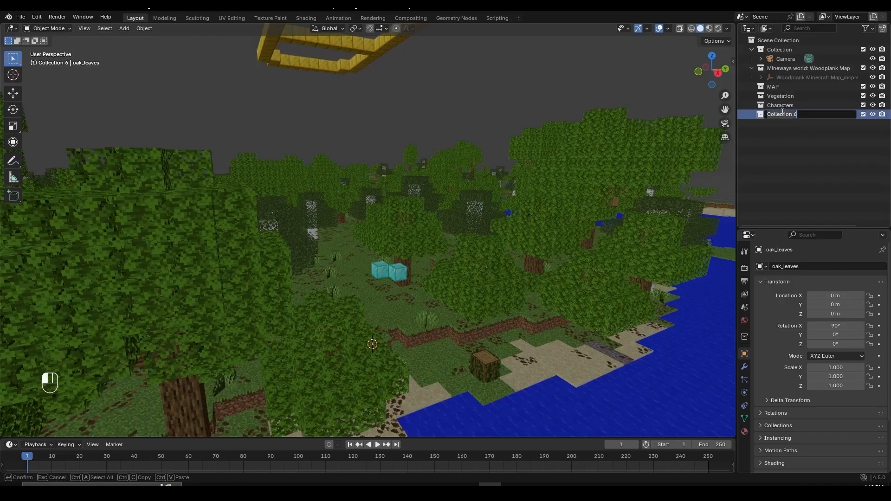
type("Studio")
key("Return")
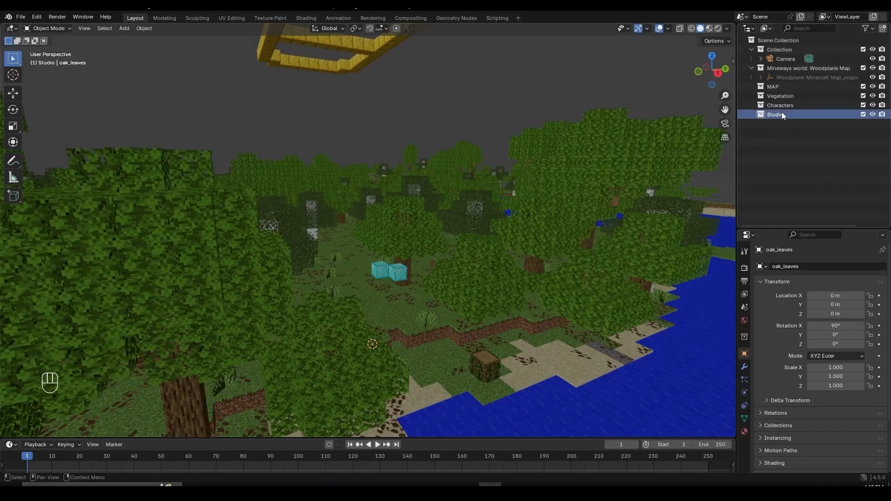
left_click(772, 132)
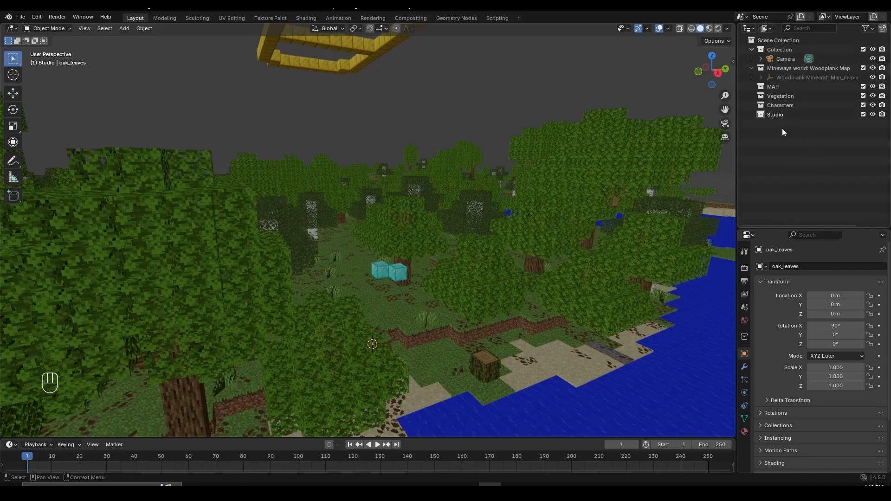
Fly out over the water and back to examine the small islands, the terraced shore and the forest shoreline
key("shift+f")
key("w")
key("q")
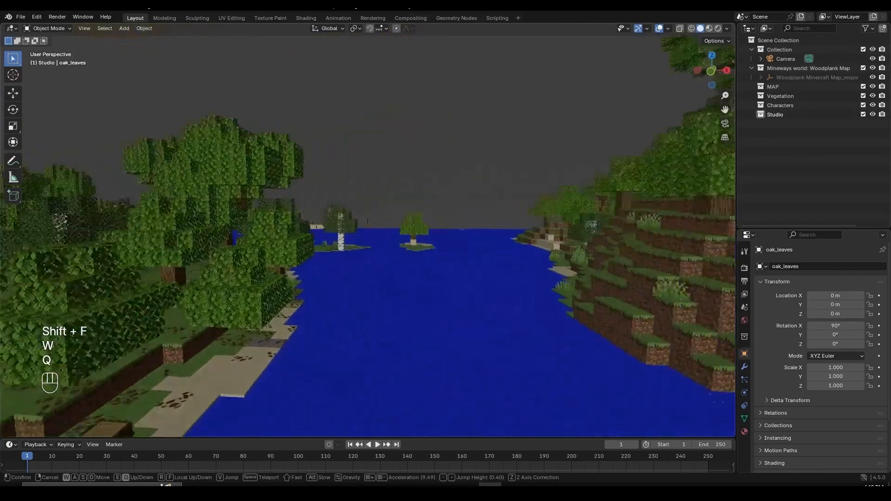
key("d")
key("shift+d")
left_click(532, 161)
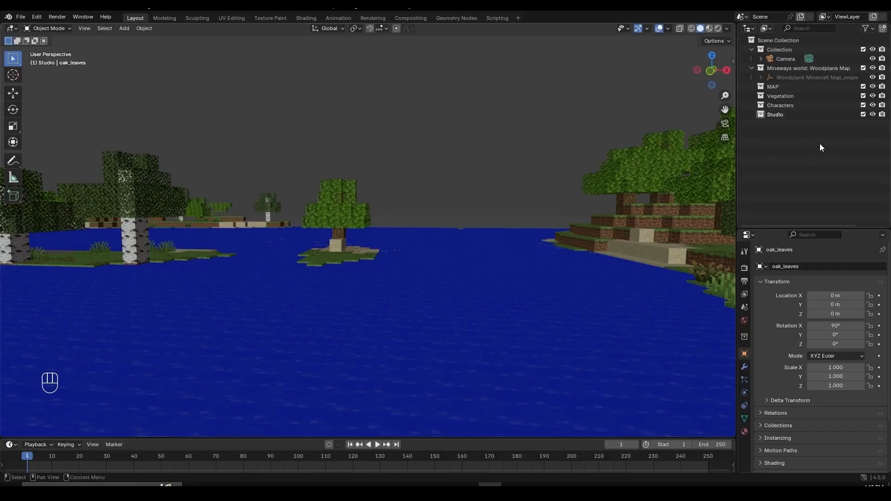
key("f")
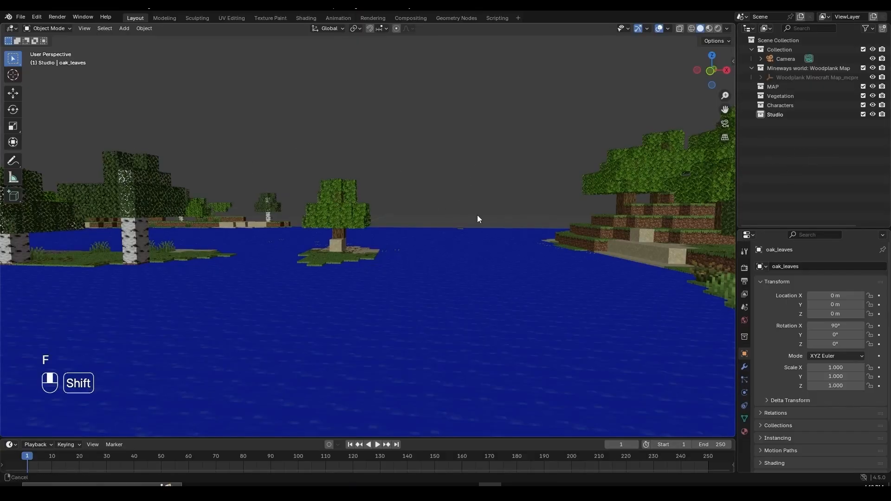
key("shift+f")
key("w")
key("a")
key("e")
key("e")
key("e")
key("e")
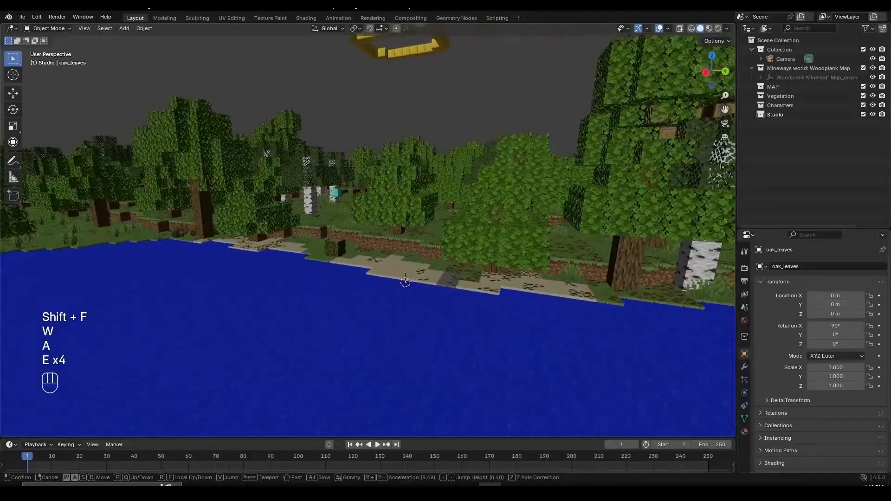
key("s")
left_click(367, 230)
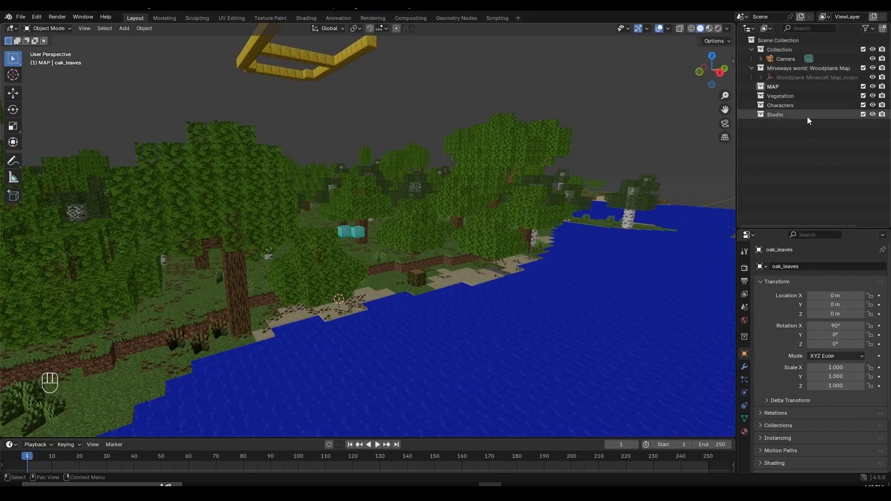
Assign a brown color tag to the MAP collection and a green one to the Vegetation collection
left_click(781, 87)
right_click(781, 87)
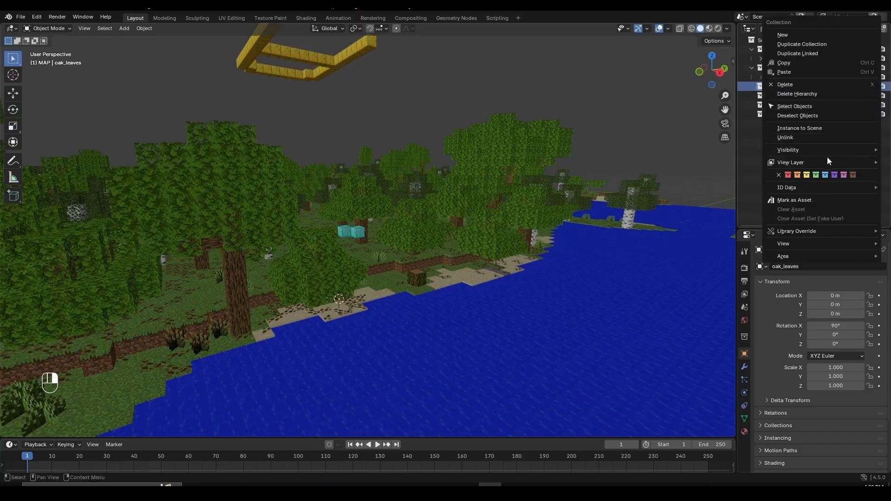
left_click(854, 174)
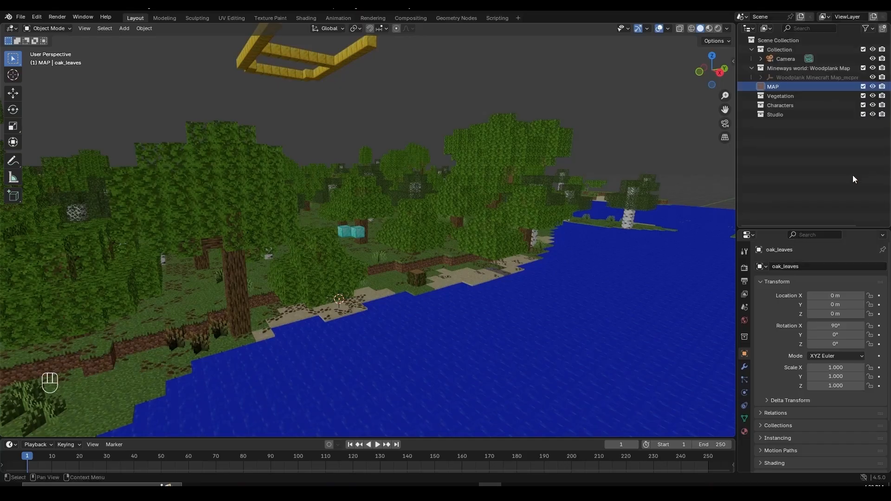
left_click(792, 98)
right_click(792, 99)
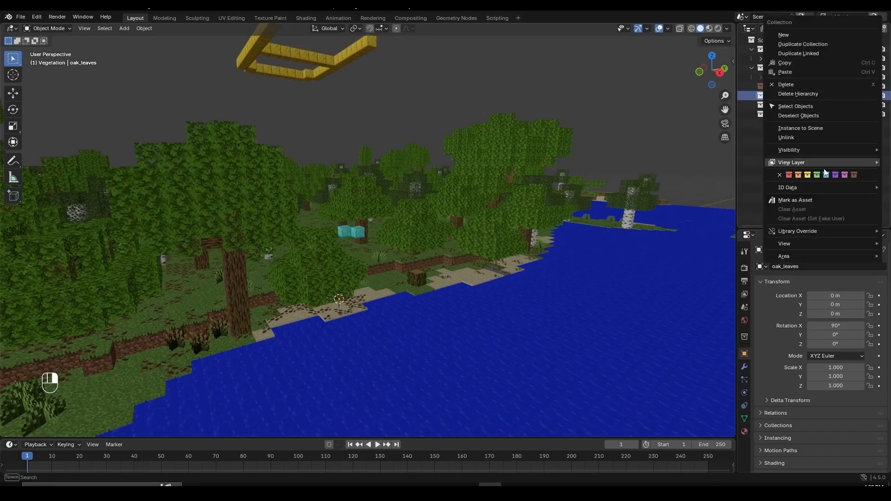
left_click(818, 176)
Assign an orange color tag to the Characters collection
left_click(790, 104)
right_click(790, 104)
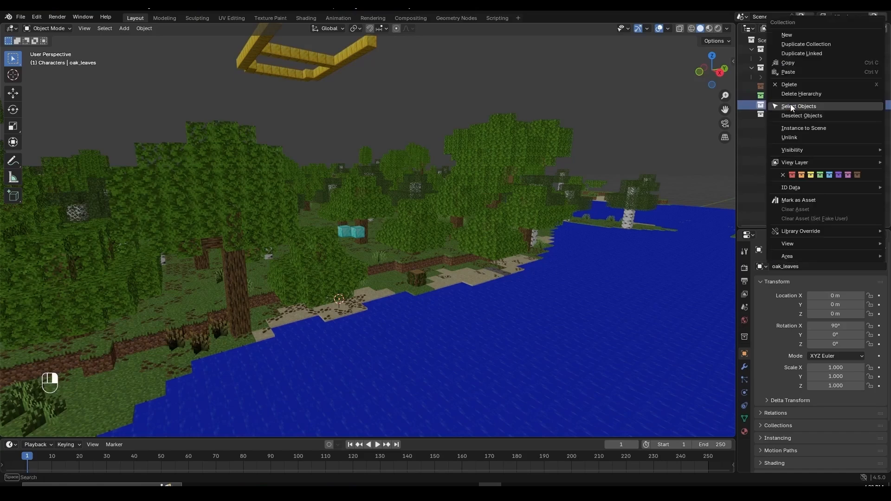
mouse_move(817, 155)
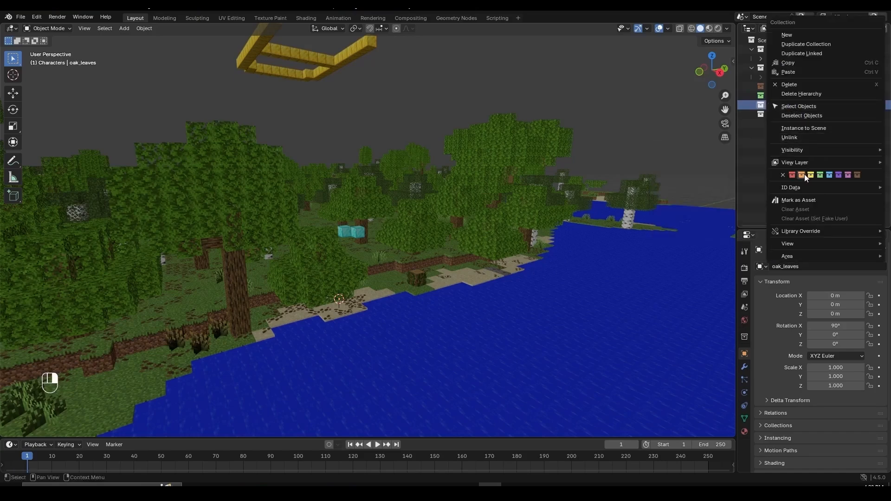
left_click(803, 175)
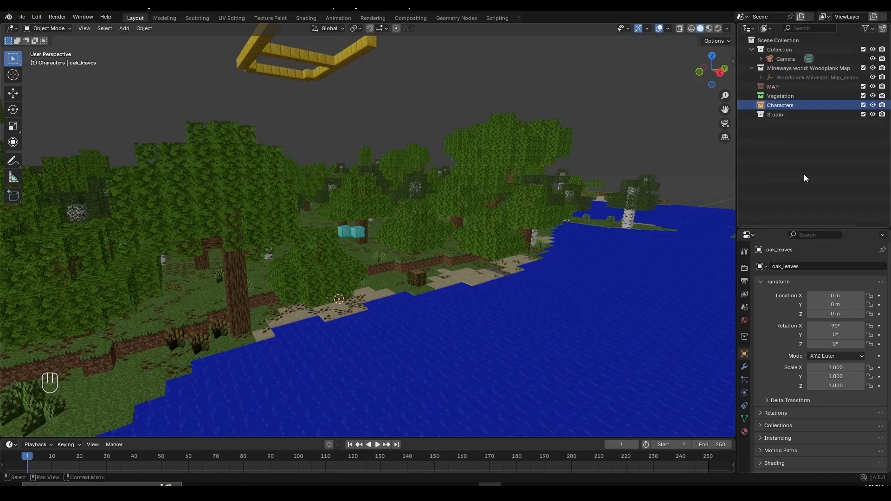
Assign a yellow color tag to the Studio collection
left_click(773, 118)
right_click(781, 116)
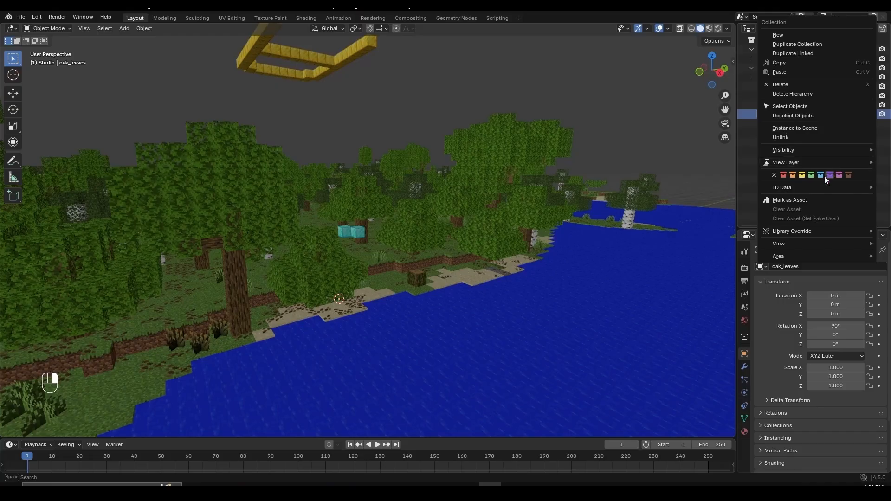
left_click(803, 176)
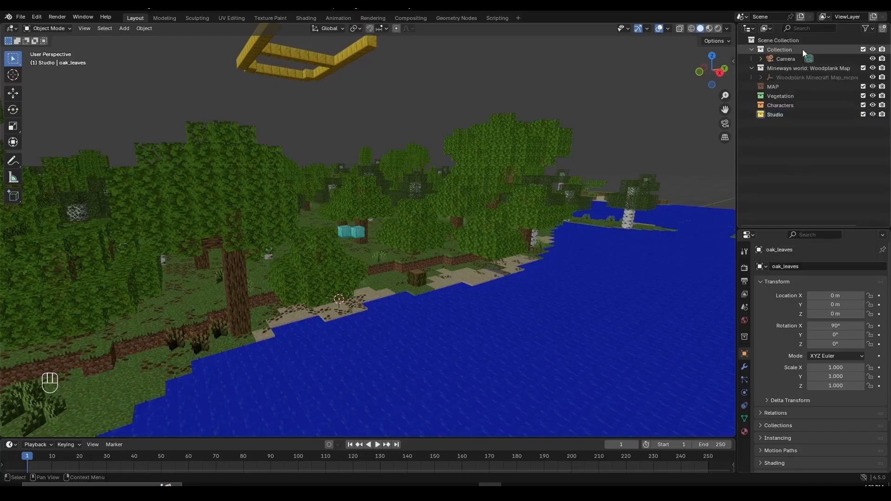
Nest the Mineways world: Woodplank Map collection inside the MAP collection
left_click(775, 50)
left_click(780, 68)
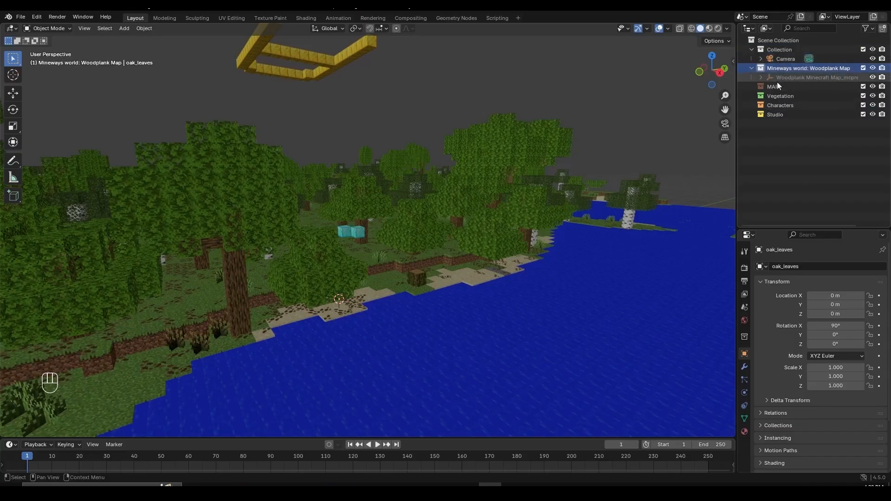
left_click(770, 138)
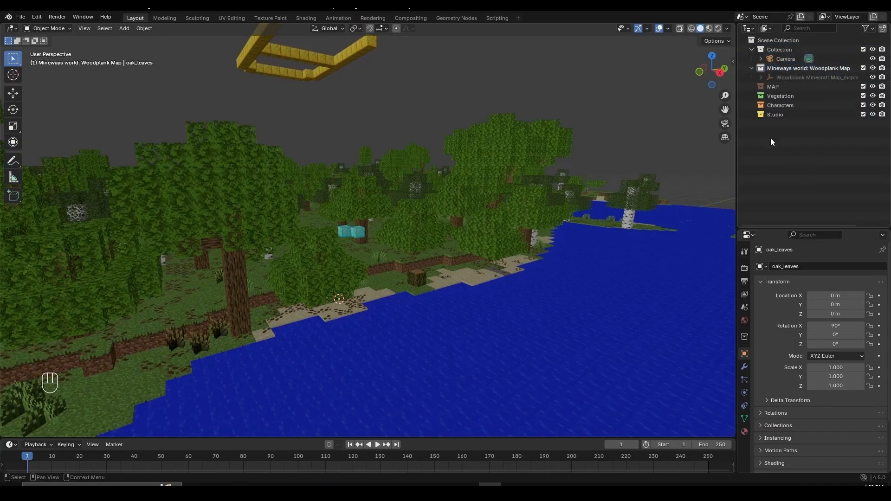
left_click(782, 69)
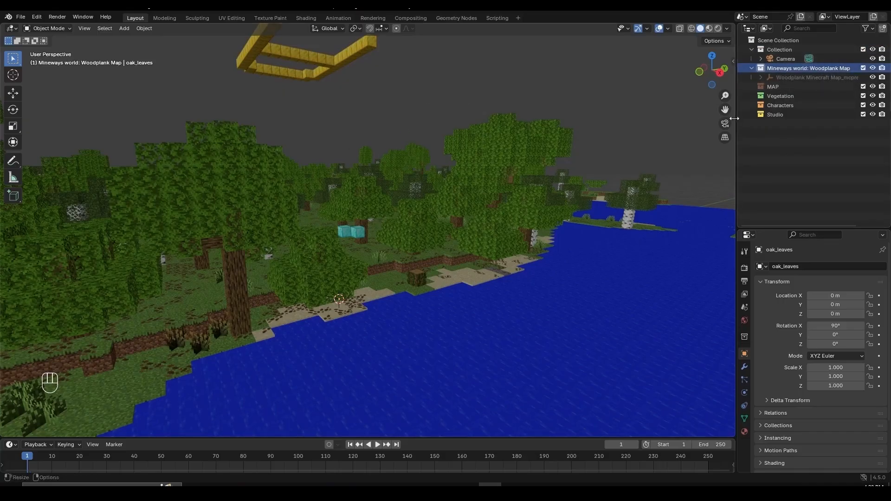
left_click_drag(785, 69, 771, 87)
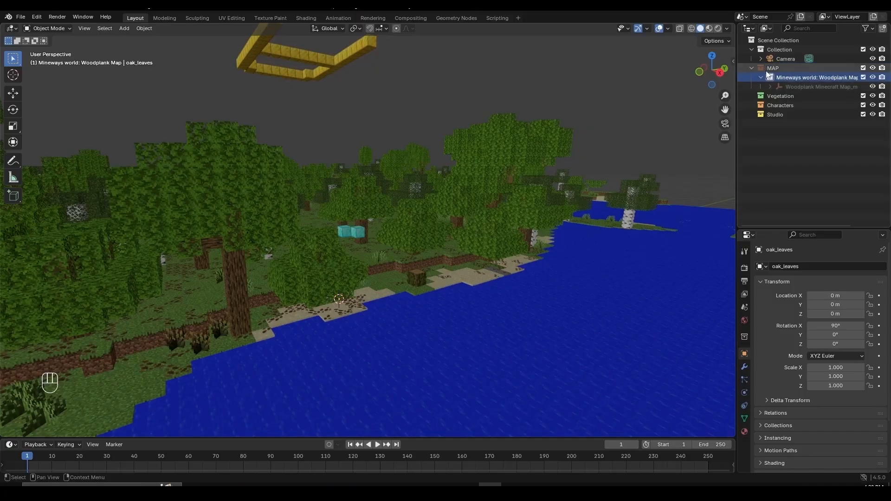
Move the Camera into the Studio collection and delete the emptied default collection named Collection
left_click(791, 57)
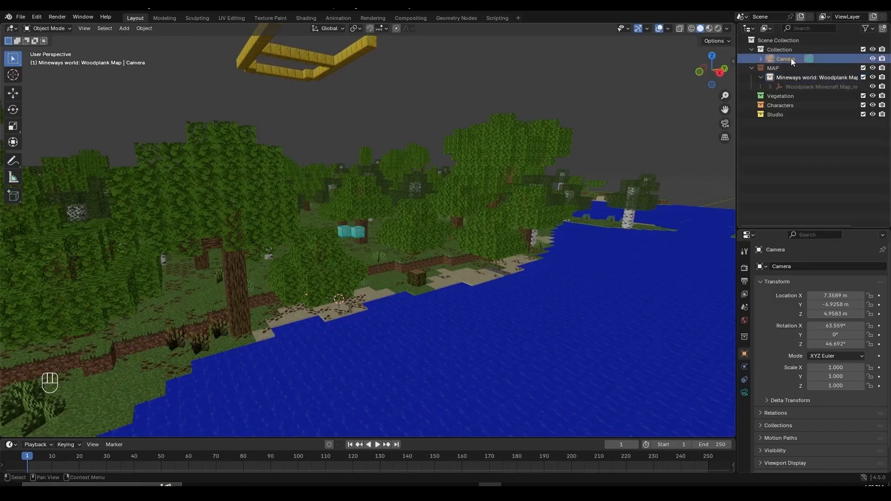
left_click_drag(781, 56, 785, 114)
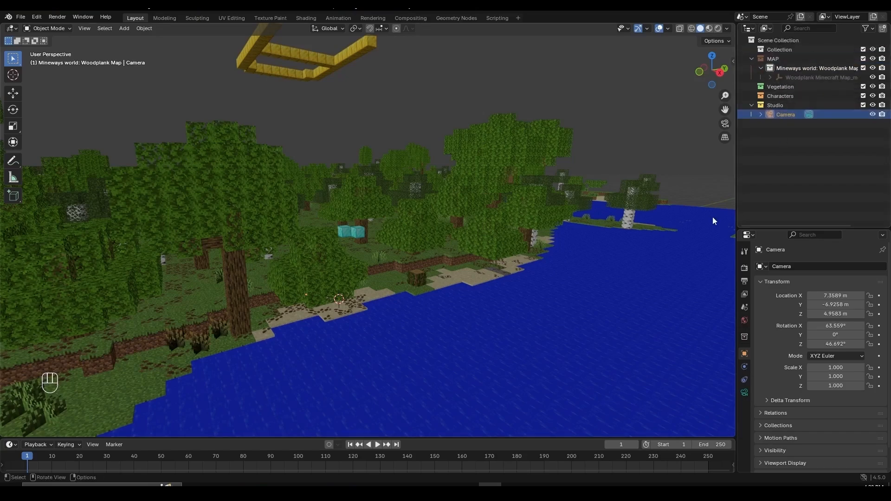
left_click(776, 54)
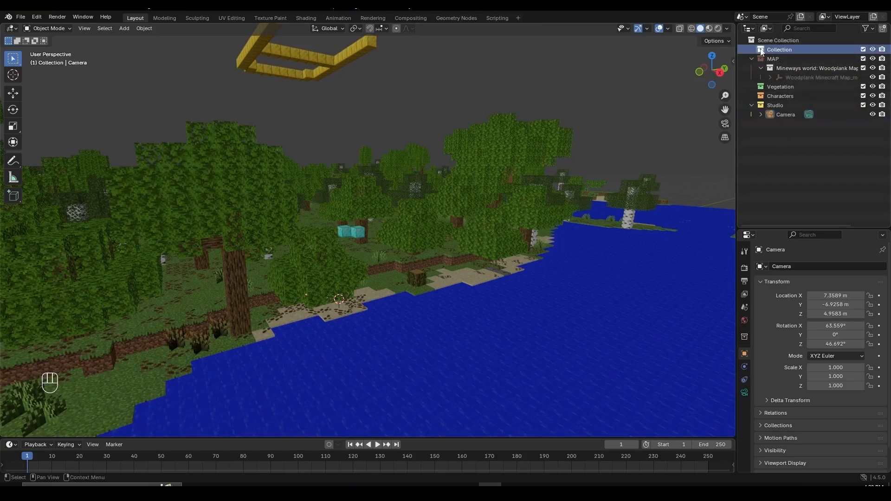
right_click(795, 51)
left_click(796, 85)
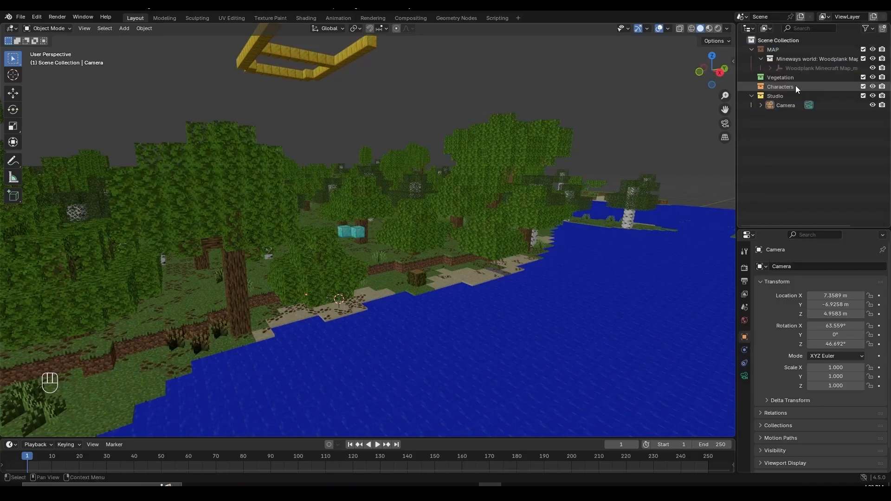
Collapse the MAP and Studio collections in the outliner
left_click(752, 49)
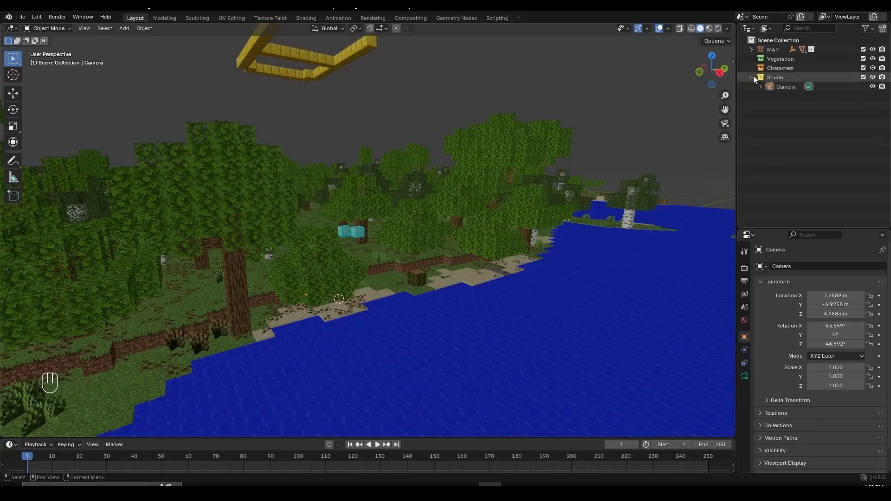
left_click(752, 77)
Exclude the MAP collection from the view layer, and include it again
scroll(451, 180, "down", 10)
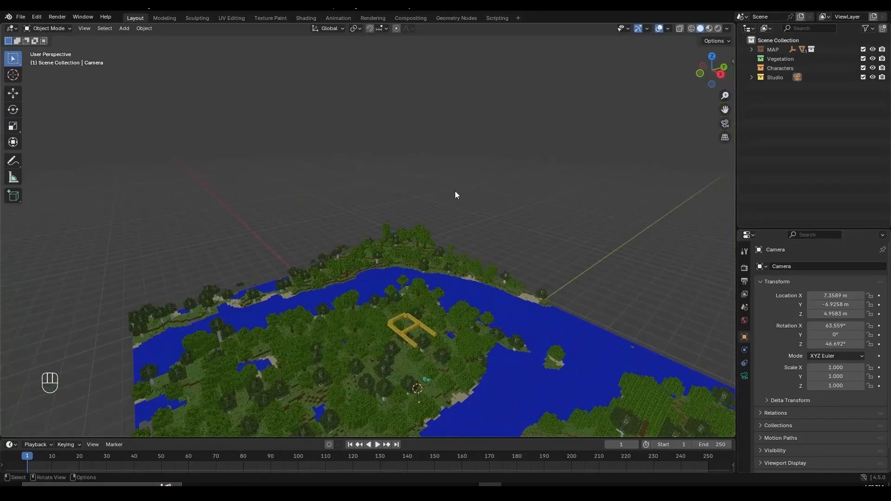
key("shift+f")
key("w")
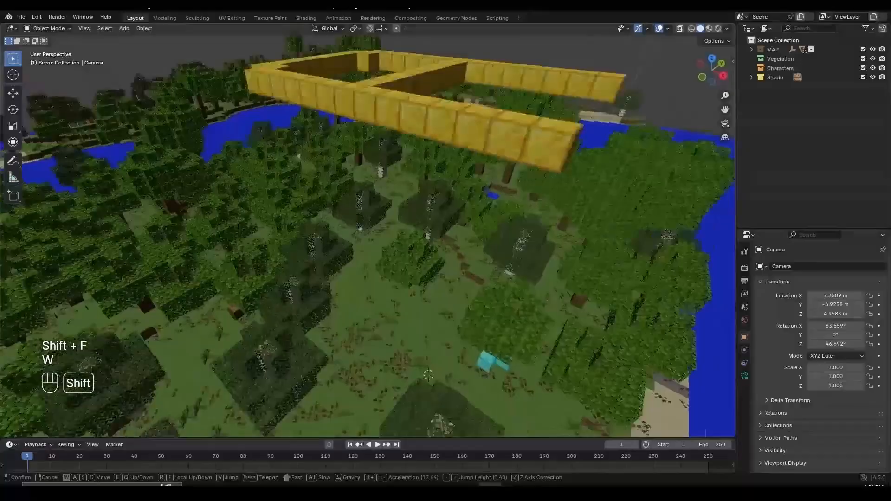
left_click(708, 68)
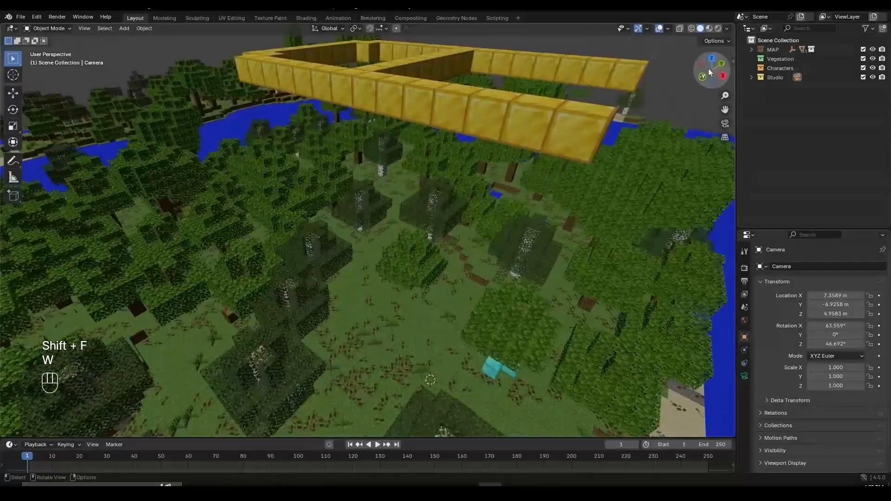
left_click(863, 49)
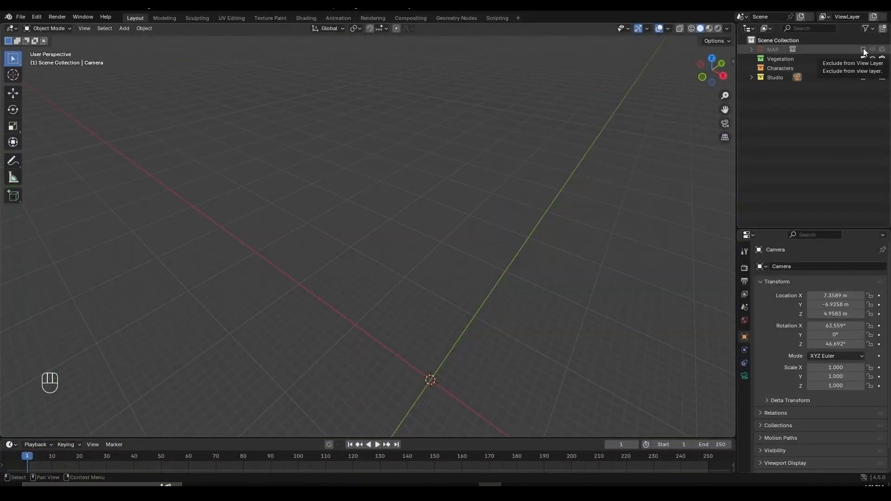
left_click(863, 49)
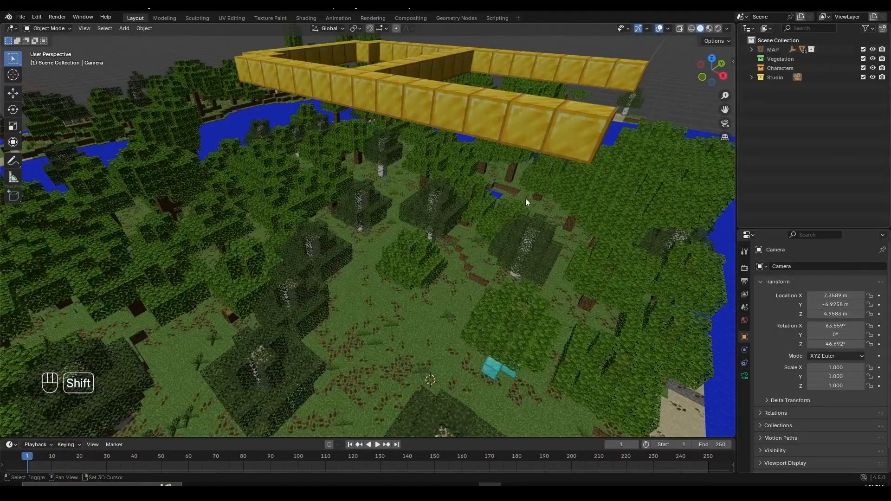
Switch the Studio and Characters collections off in the view layer one at a time, turning each back on
middle_click_drag(525, 199, 596, 166, "shift")
left_click(863, 77)
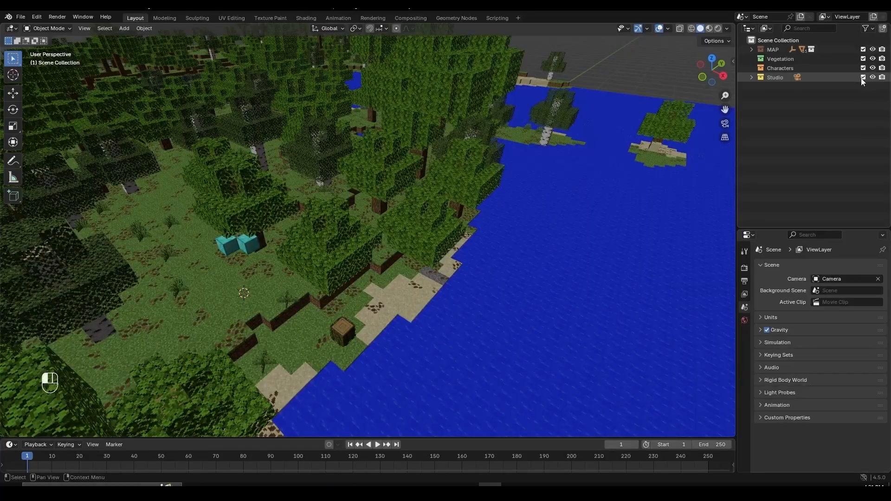
left_click(864, 77)
key("shift+f")
key("w")
left_click(505, 211)
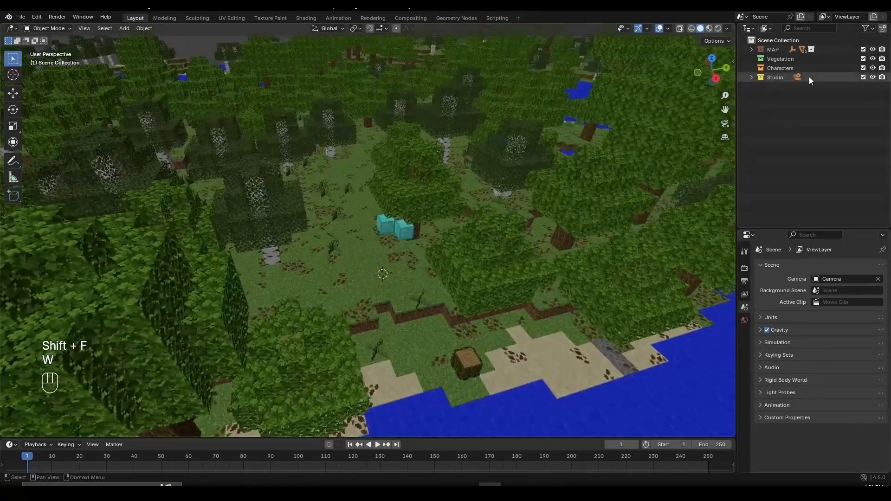
left_click(863, 68)
left_click(863, 68)
Fly down into the clearing to examine the diamond blocks beside the oak tree and the surrounding grass
key("shift+f")
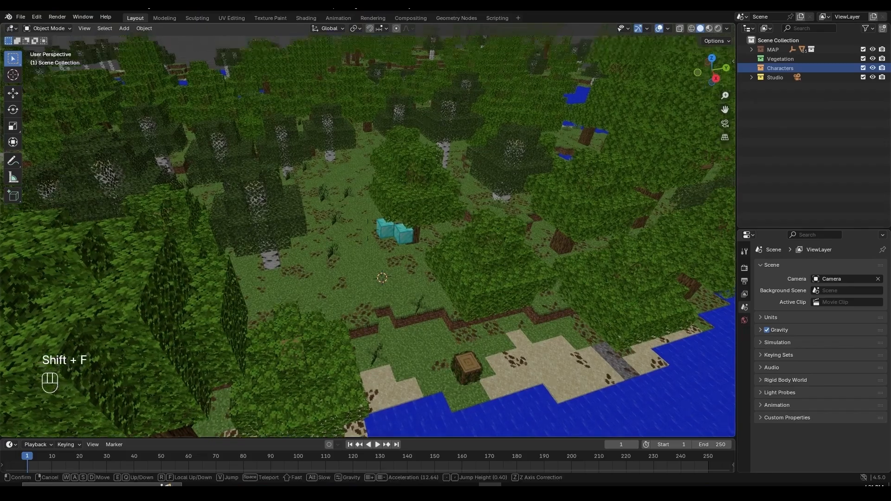
key("w")
left_click(588, 171)
key("shift+f")
key("w")
key("q")
key("a")
key("q")
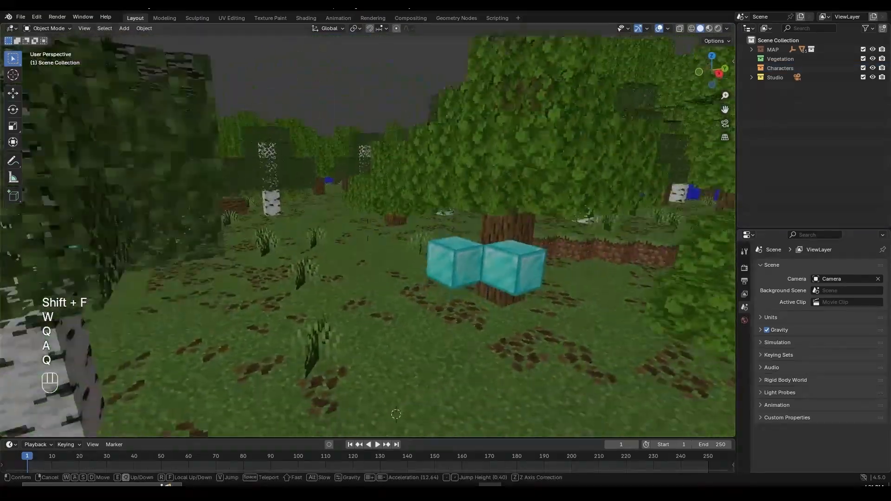
key("w")
key("e")
key("s")
key("w")
key("w")
key("s")
key("w")
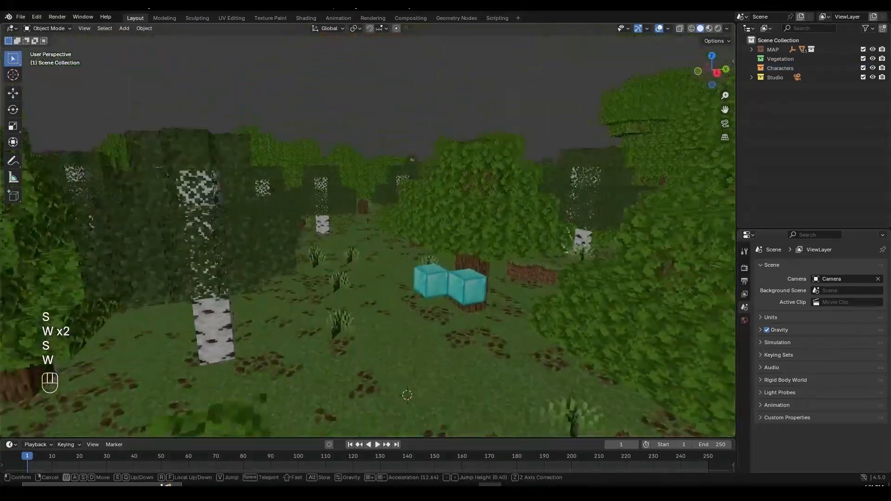
left_click(558, 179)
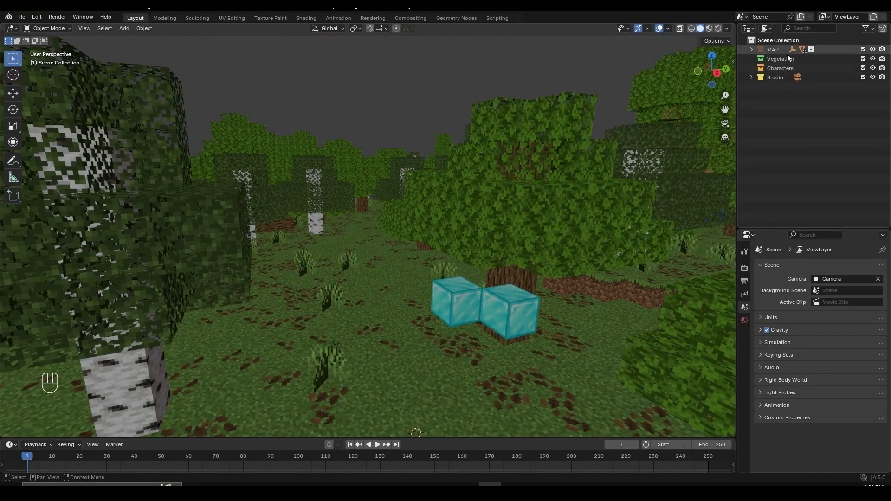
Fly up above the map and back over the forest to examine the terrain, the water and the birch trees
key("shift+grave")
key("w")
key("e")
key("s")
key("w")
key("e")
key("e")
key("e")
key("e")
key("e")
key("s")
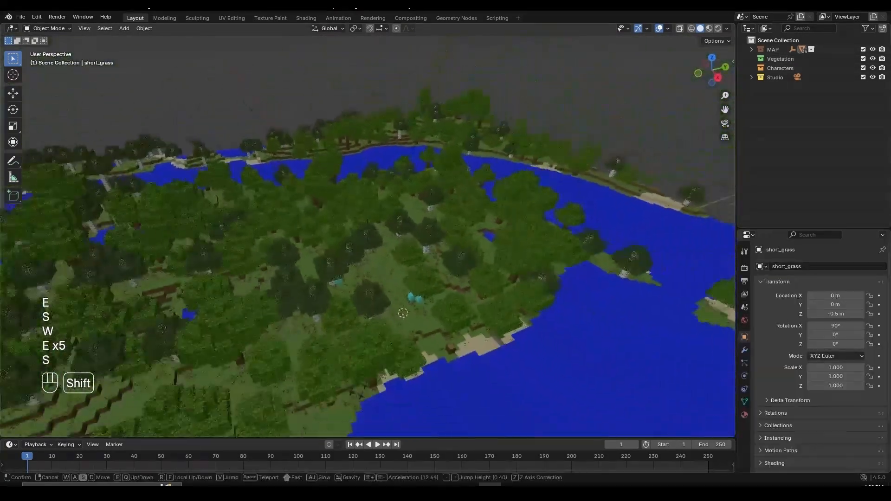
key("shift+q")
key("shift+w")
key("shift+w")
key("shift+w")
key("shift+w")
key("shift+e")
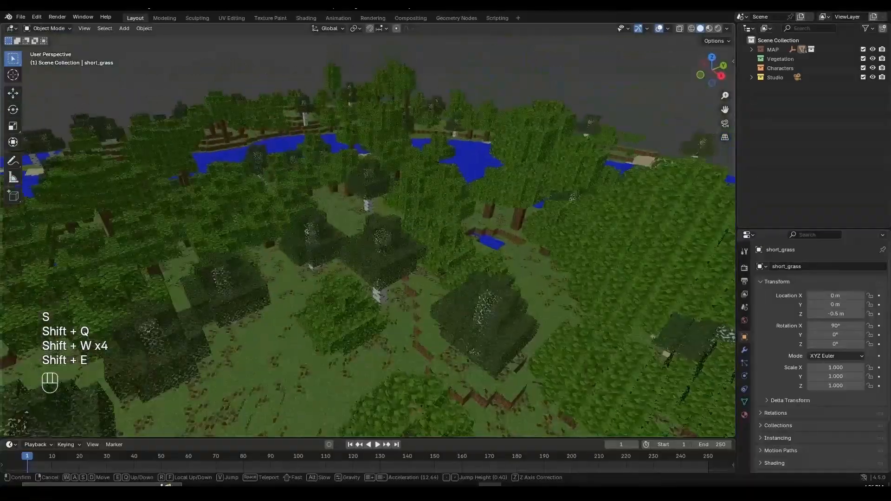
left_click(363, 258)
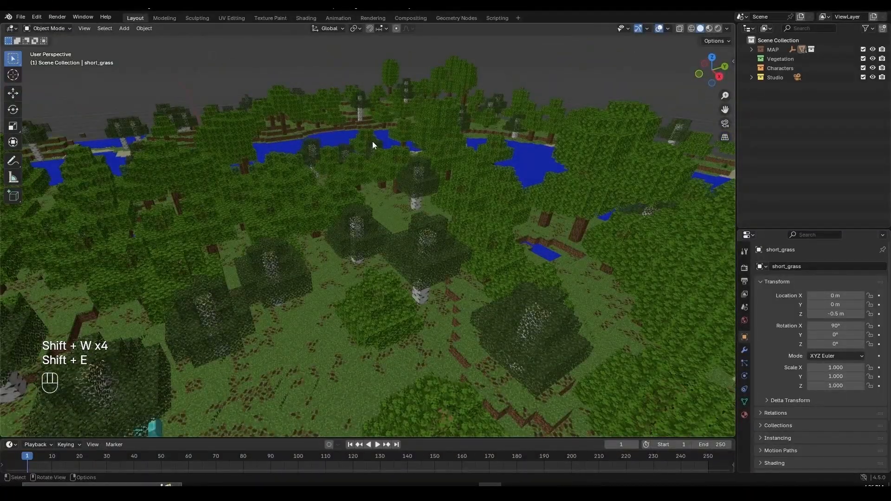
middle_click_drag(431, 174, 410, 252)
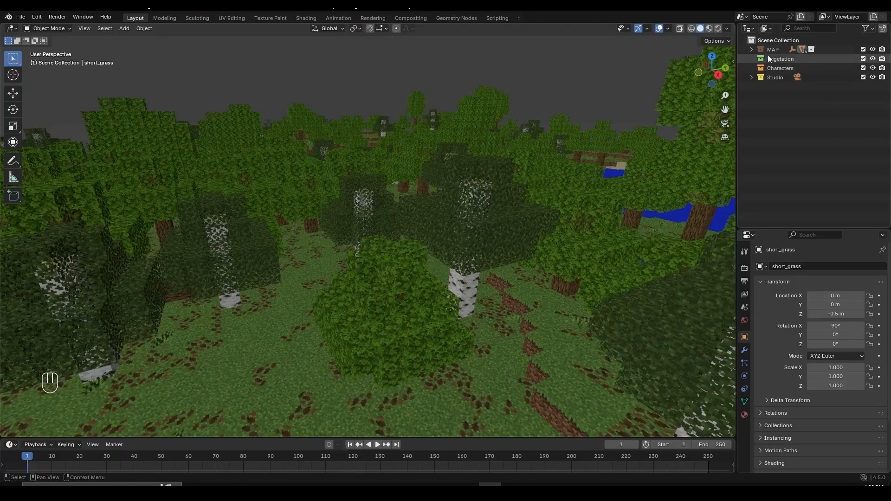
Move the birch leaves object into the Vegetation collection and exclude that collection from the view layer
middle_click_drag(497, 203, 400, 239, "shift")
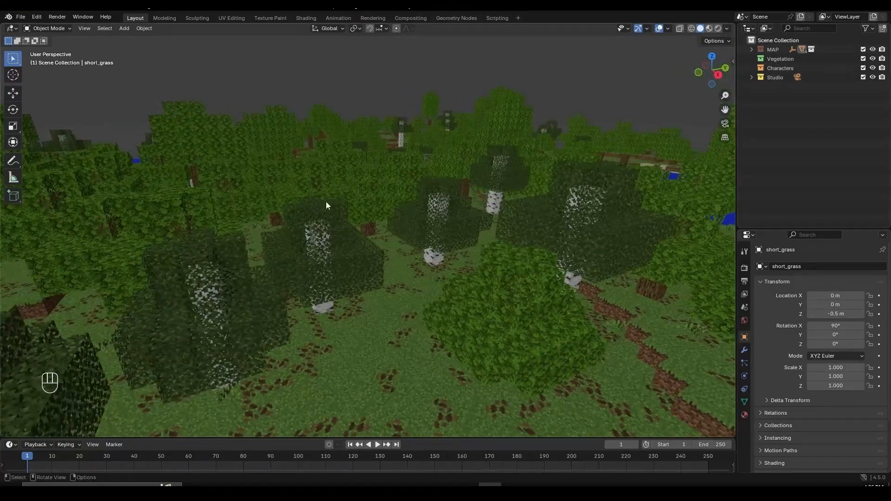
left_click(327, 205)
key("g")
right_click(396, 217)
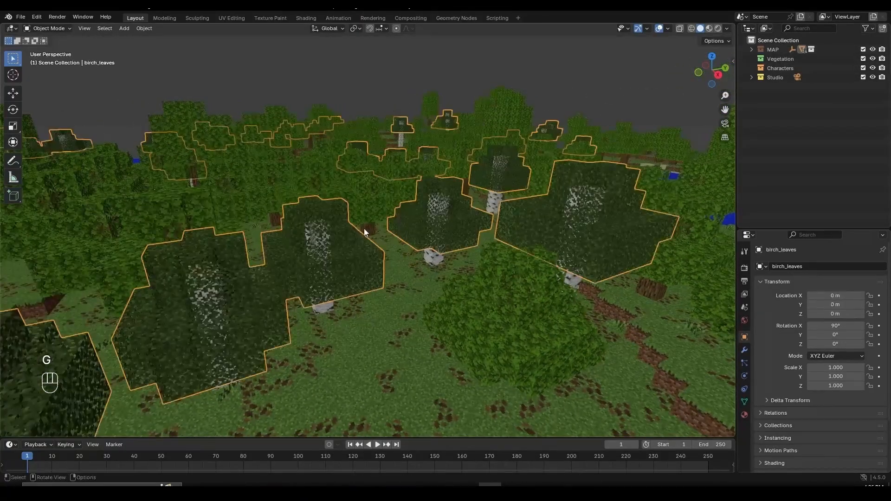
scroll(365, 233, "up", 2)
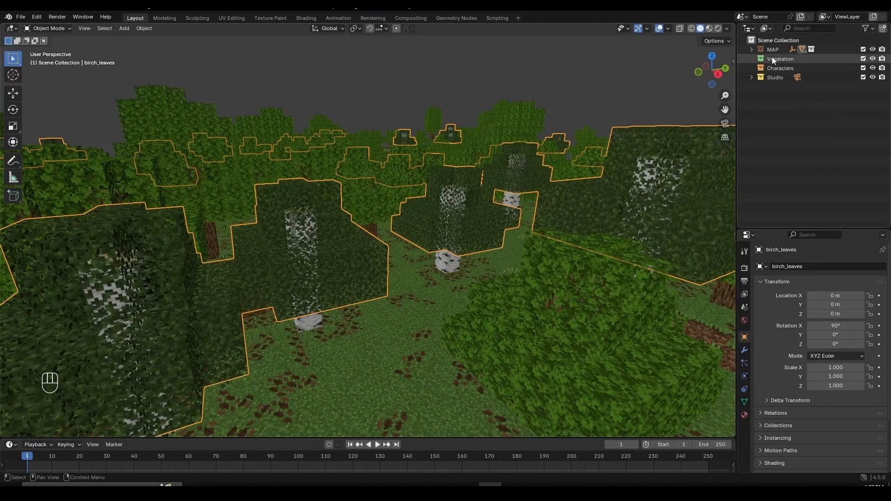
key("m")
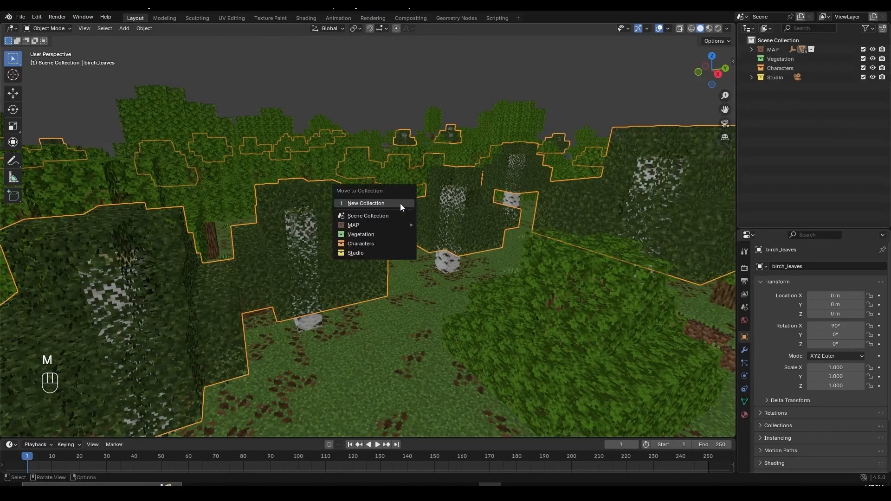
left_click(387, 229)
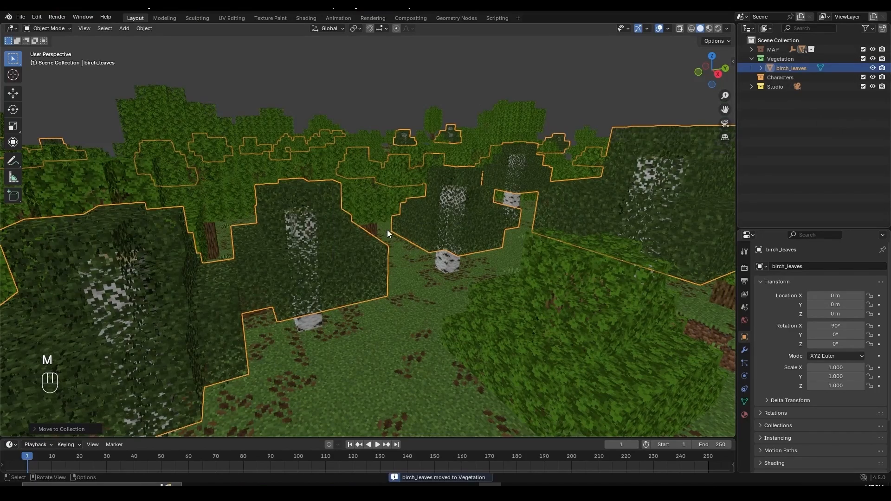
left_click(863, 59)
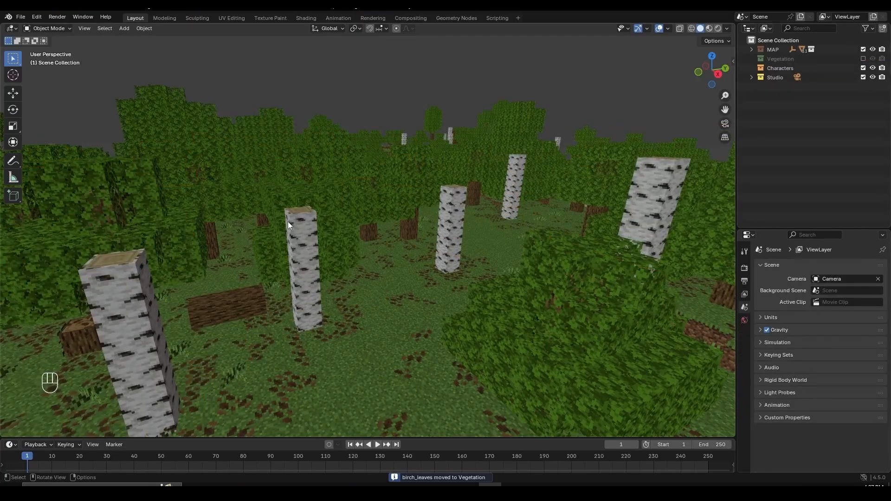
Fly around the clearing to examine the bare birch trunks, the fallen logs and the remaining oak foliage
key("shift+f")
key("q")
key("w")
key("e")
key("q")
key("s")
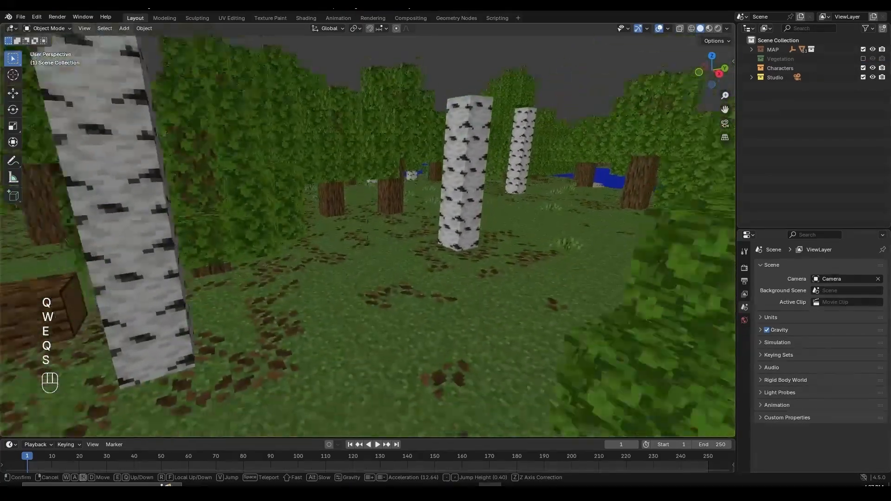
key("w")
key("e")
key("a")
key("a")
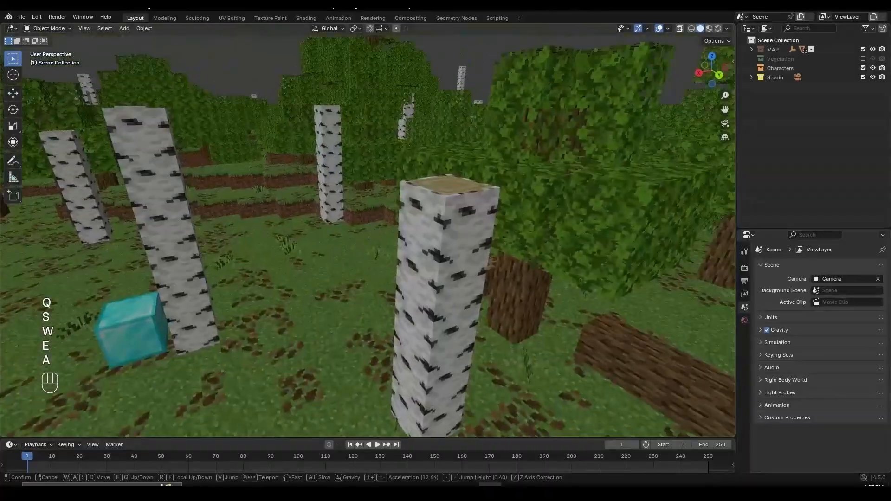
key("w")
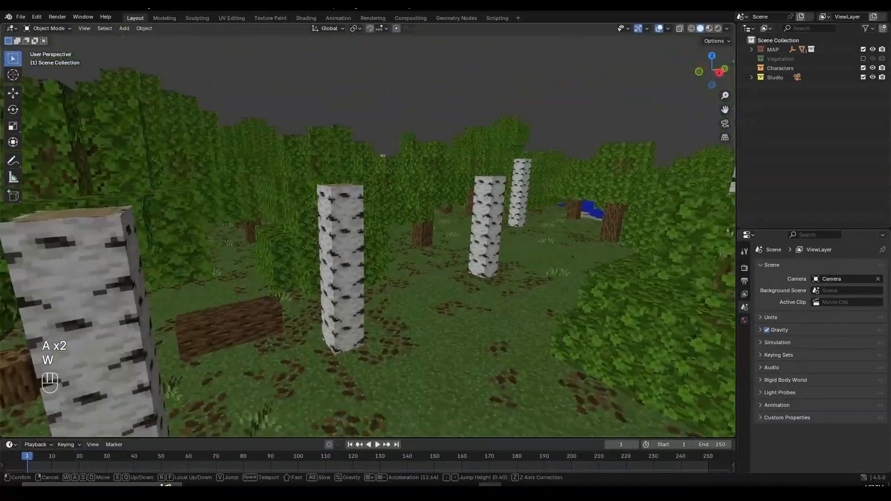
key("s")
key("s")
key("w")
key("w")
key("w")
key("w")
key("w")
key("w")
key("w")
key("w")
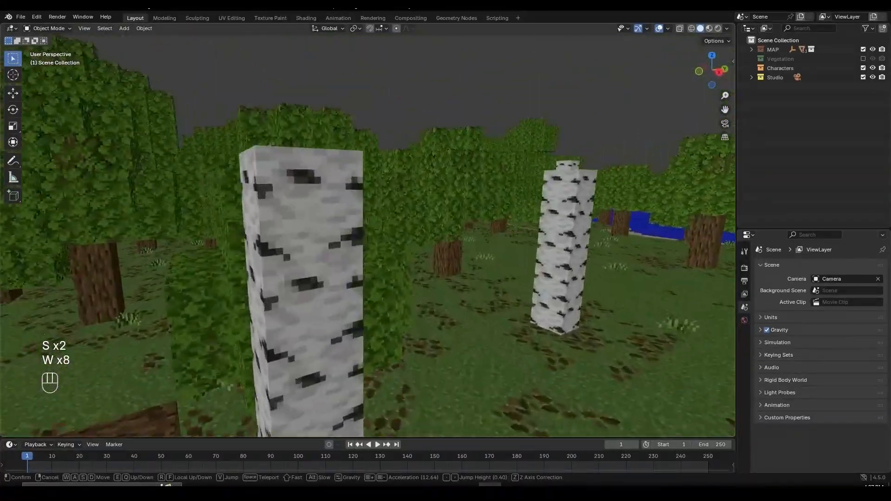
key("s")
key("e")
key("q")
key("q")
key("s")
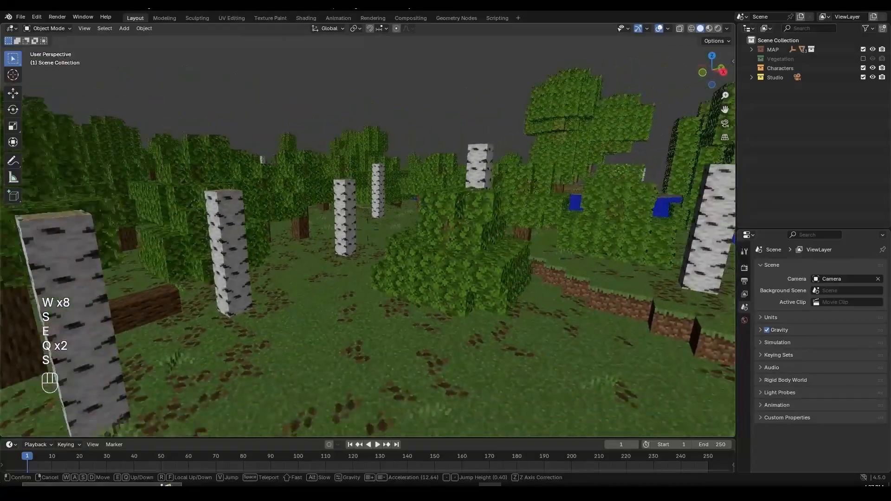
left_click(368, 235)
Move the oak_leaves object into the Vegetation collection
left_click(445, 230)
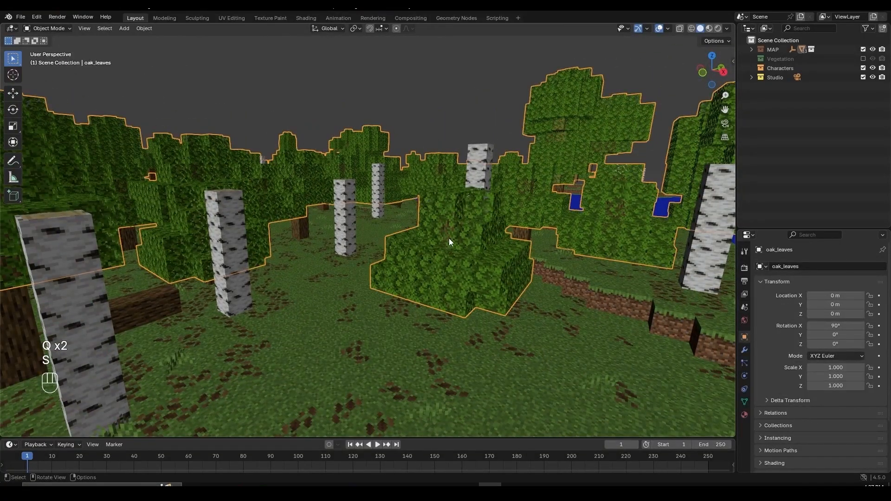
key("m")
left_click(449, 238)
Select the short_grass object near the diamond block and move it into the Vegetation collection
key("shift+f")
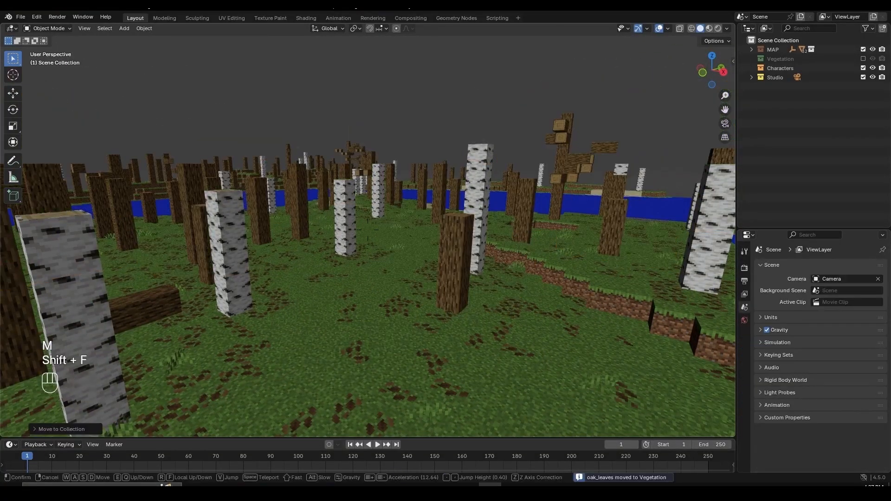
key("w")
key("d")
key("a")
key("w")
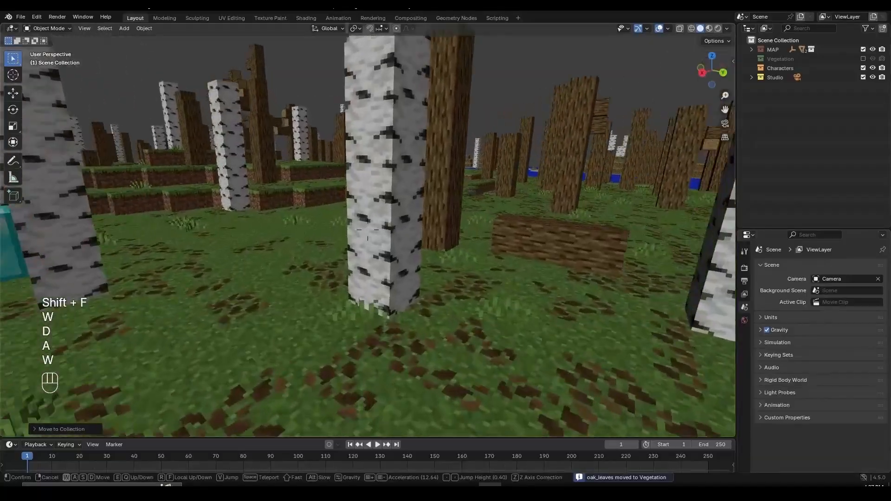
key("a")
left_click(449, 238)
left_click(294, 338)
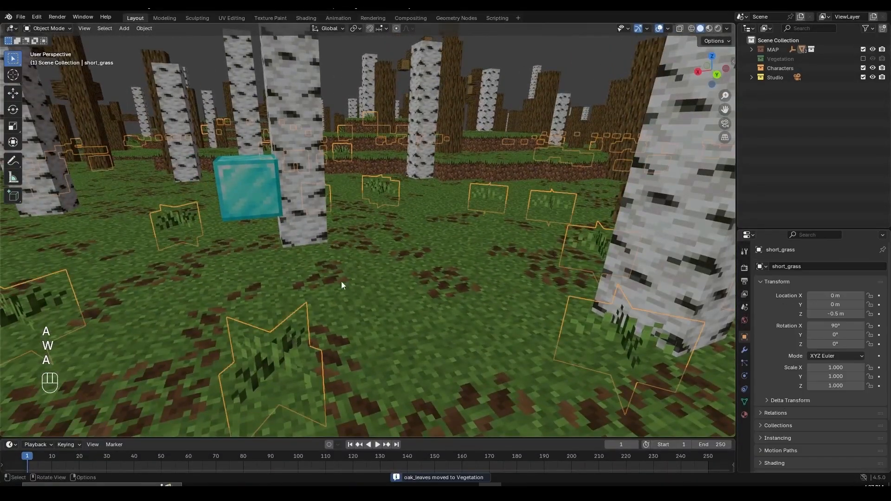
scroll(353, 274, "down", 5)
key("m")
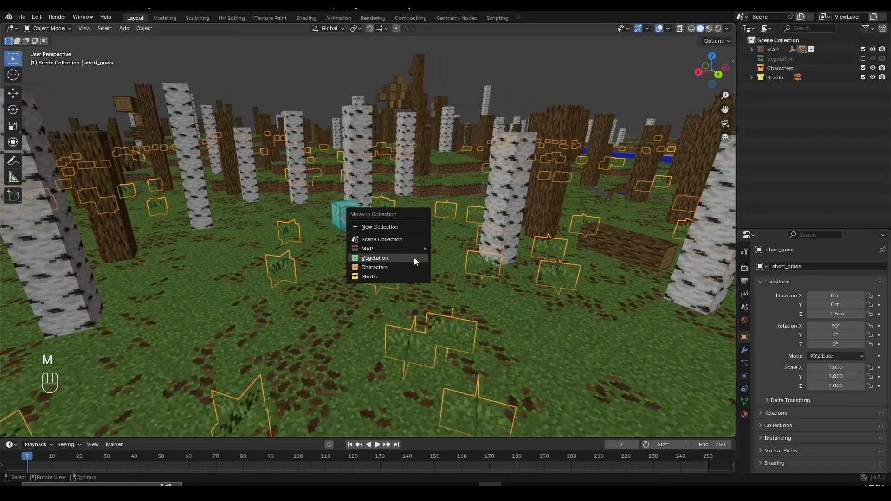
left_click(414, 258)
Fly across the lake and along the hillsides to look for plants still left on the map
key("shift+f")
key("w")
key("e")
key("e")
key("shift")
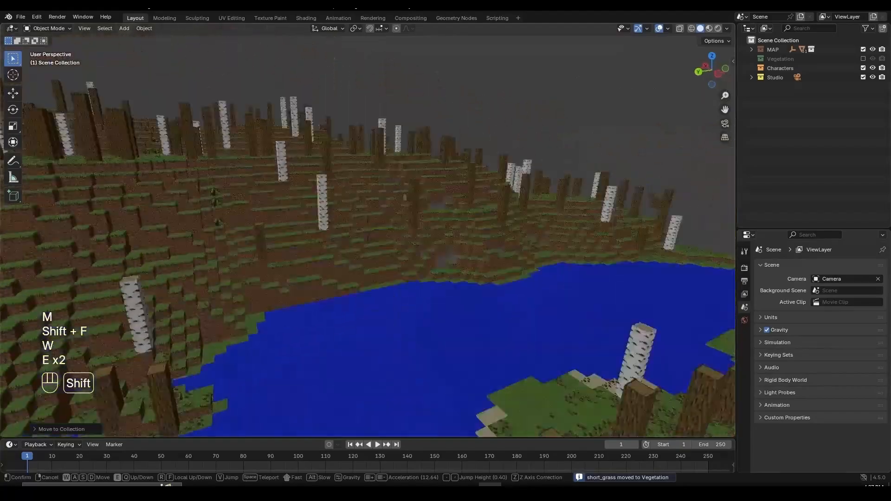
key("e")
key("w")
key("e")
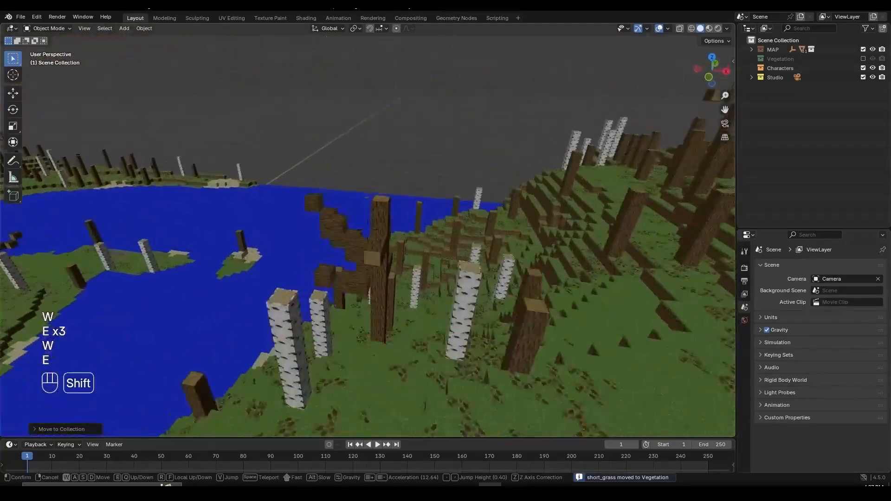
key("shift+w")
key("e")
key("a")
key("w")
key("e")
left_click(351, 252)
Delete the lily_of_the_valley flowers growing near the edge of the map
left_click(348, 251)
key("g")
right_click(361, 231)
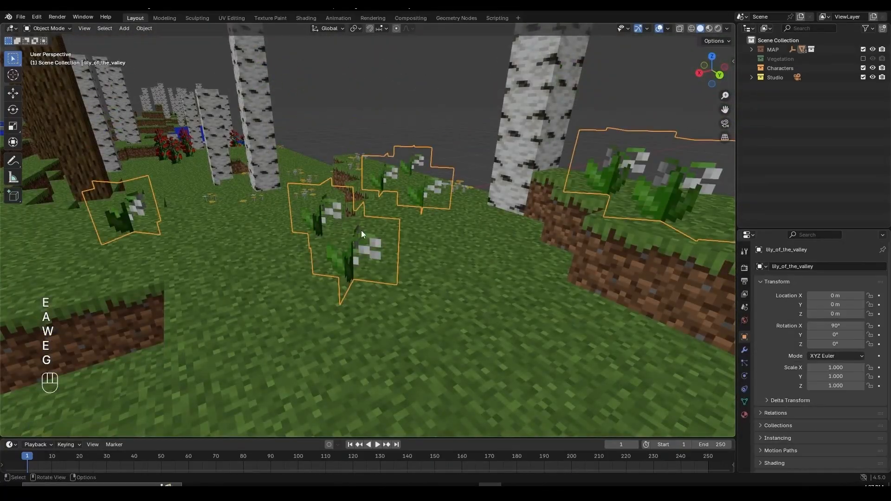
key("shift+f")
key("a")
key("e")
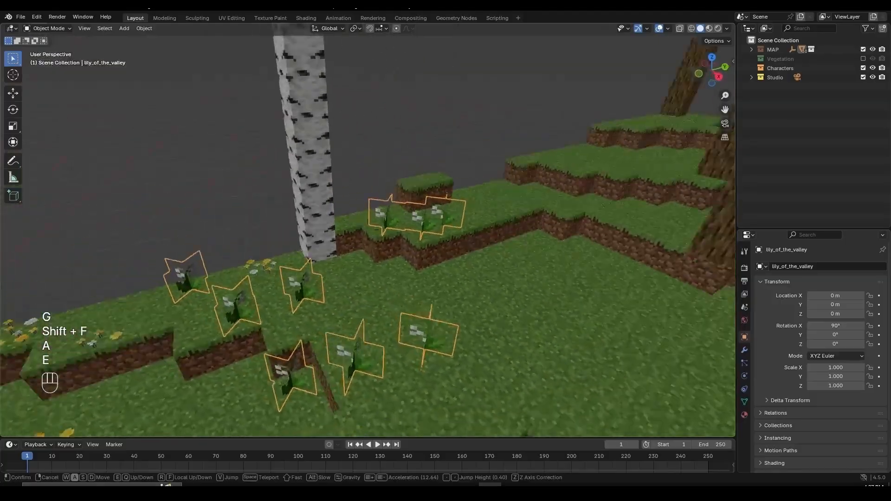
key("g")
right_click(477, 195)
scroll(479, 198, "down", 20)
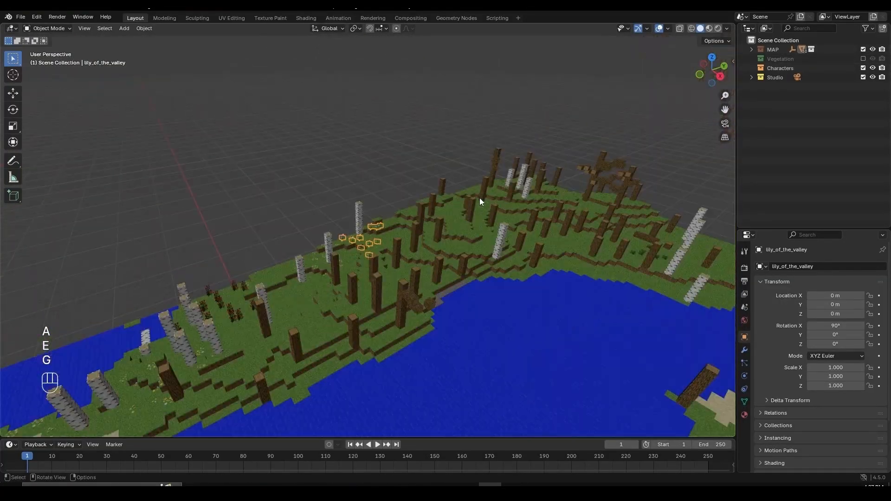
key("f")
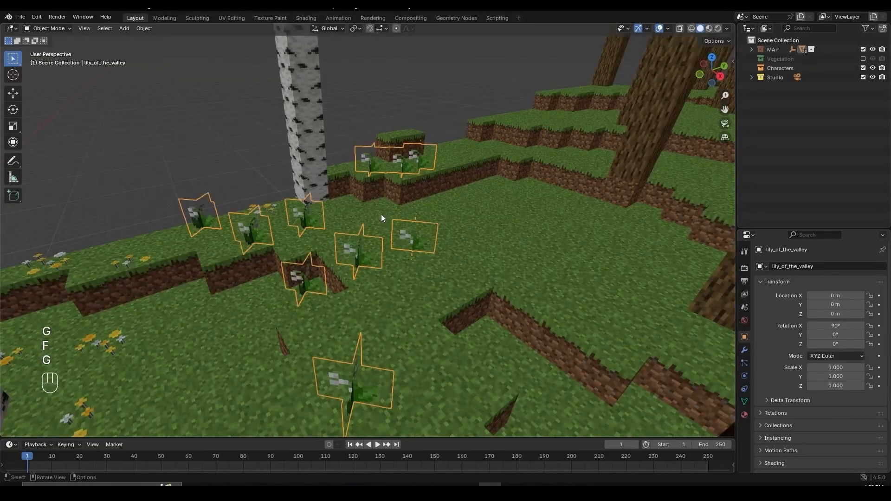
middle_click_drag(385, 215, 308, 224)
key("x")
left_click(424, 216)
Delete the wildflowers object scattered over the grass beside the birch trunks
key("shift+f")
key("w")
key("e")
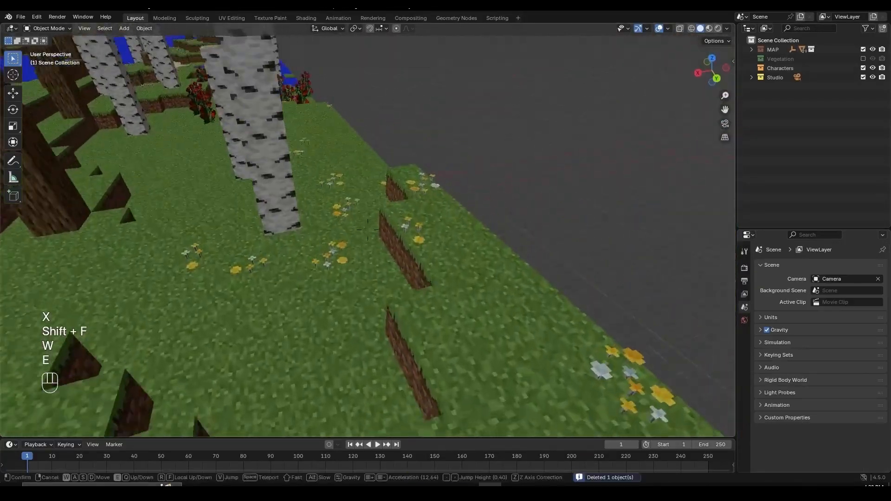
key("a")
key("w")
left_click(353, 236)
left_click(353, 236)
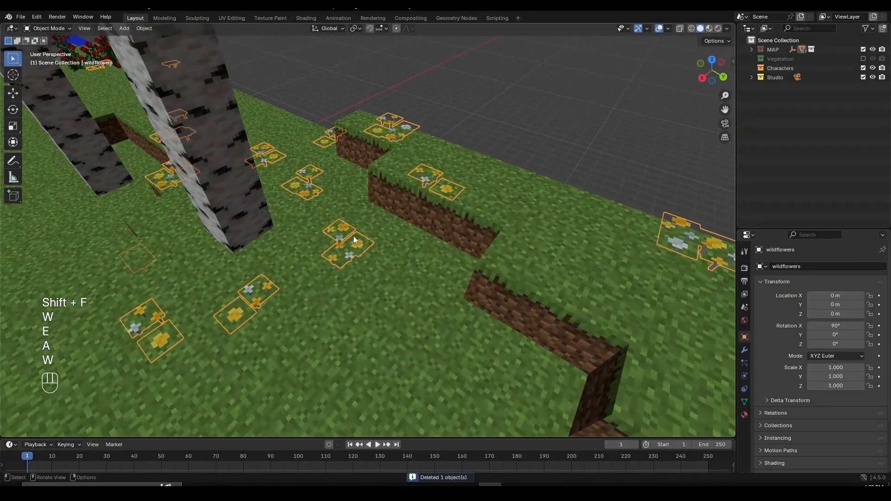
key("g")
right_click(329, 169)
middle_click_drag(329, 169, 371, 218)
key("x")
left_click(370, 219)
Fly over the tree trunks and the water to search the terrain for further flowers and bushes
key("shift+f")
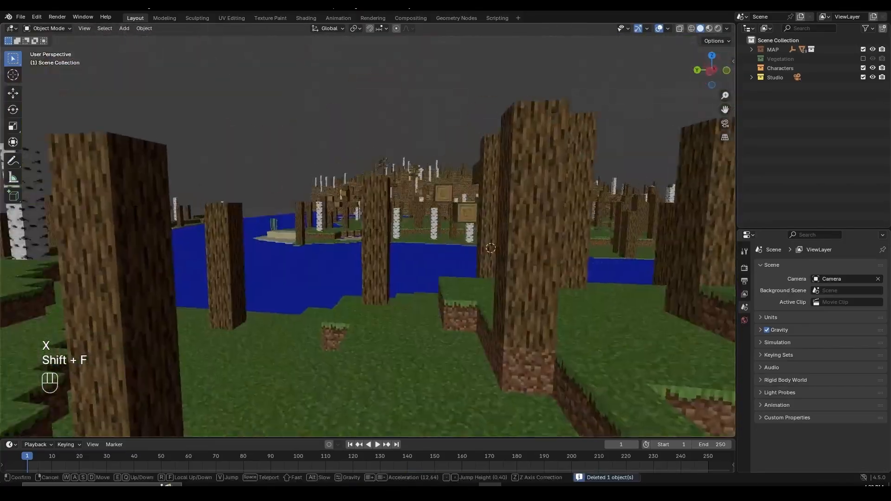
key("w")
key("shift+e")
key("shift+e")
key("a")
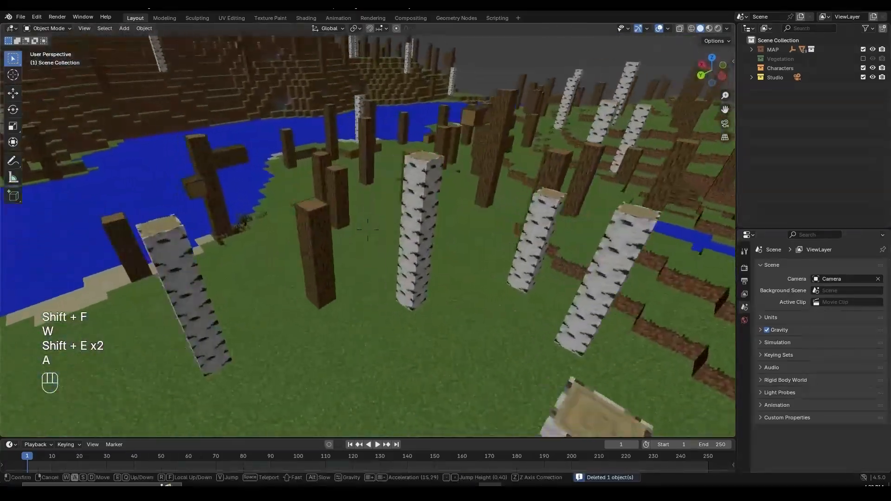
key("e")
key("w")
key("shift+e")
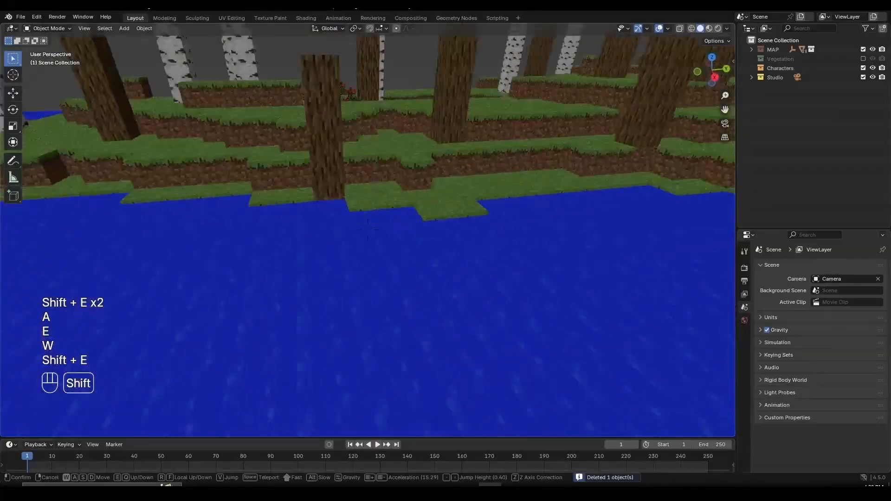
key("e")
key("w")
key("w")
key("w")
key("w")
Delete the rose_bush_bottom object among the birch trunks
key("g")
key("g")
left_click(350, 219)
left_click(350, 219)
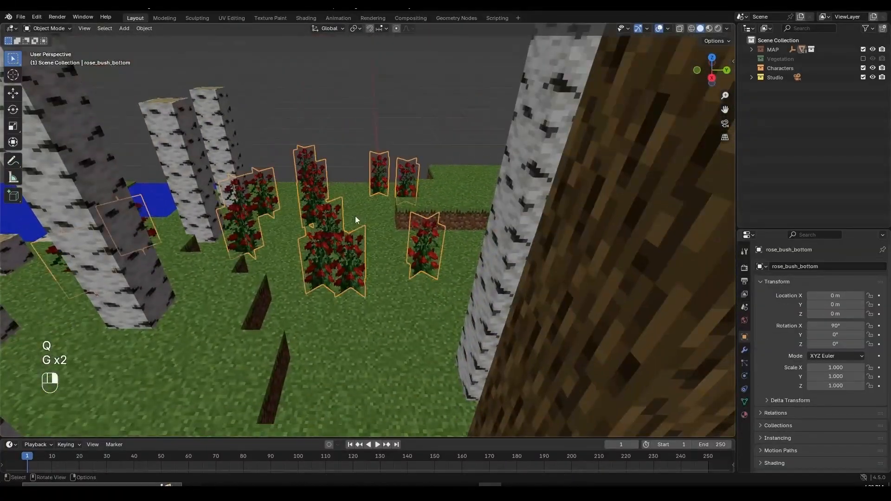
key("x")
Include the Vegetation collection in the view layer again and deselect all of its objects
key("shift+f")
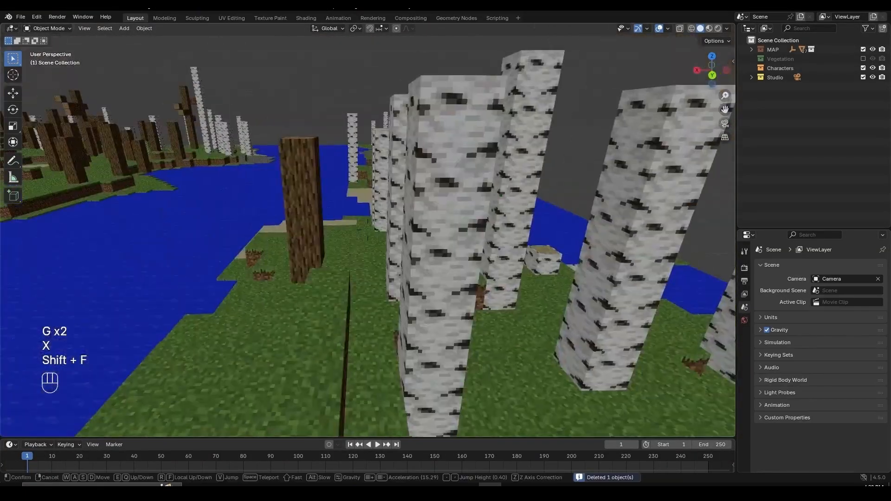
key("shift+w")
key("shift+e")
key("Escape")
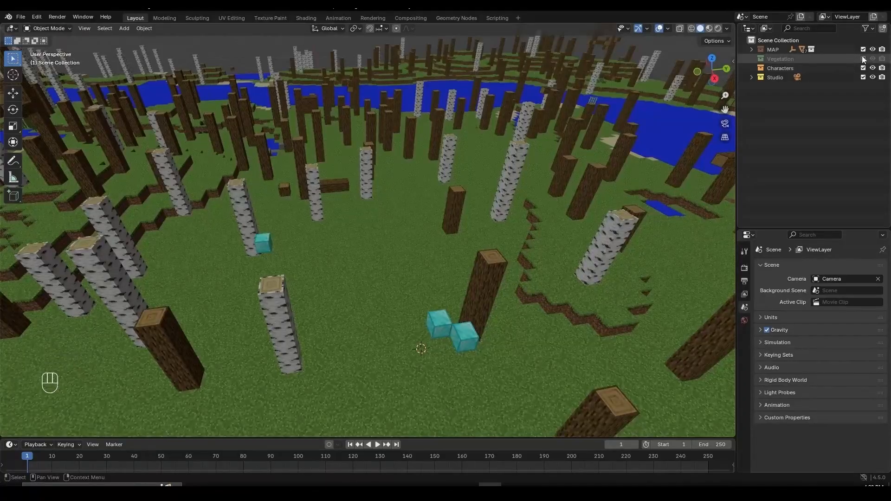
left_click(863, 59)
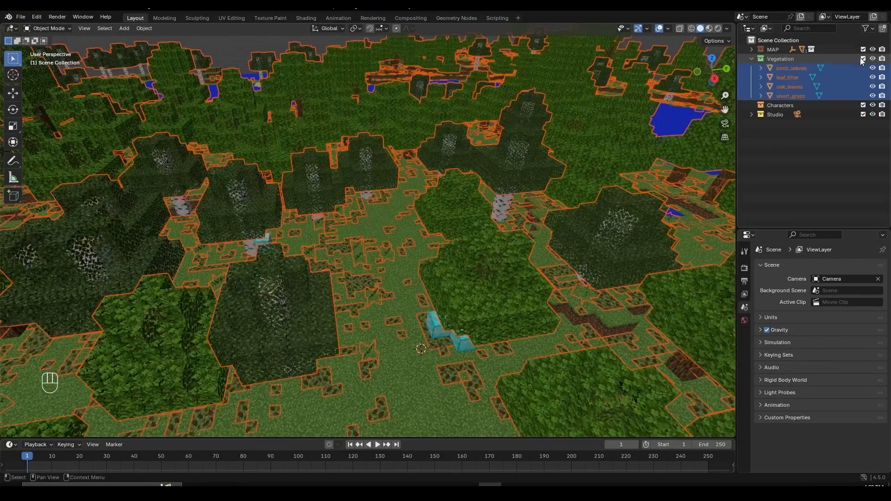
middle_click_drag(483, 200, 464, 193)
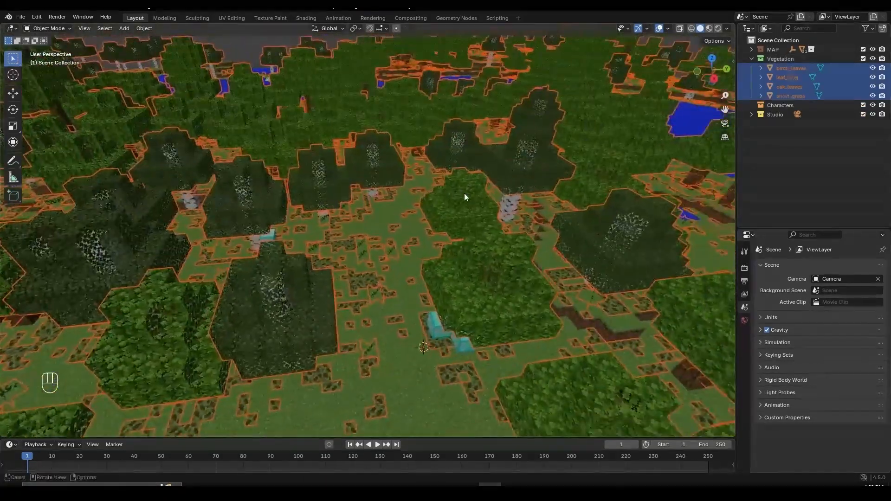
key("alt+a")
Fly backward and upward from the clearing to examine the whole map with its vegetation
middle_click_drag(388, 223, 342, 247)
key("shift+f")
key("shift+f")
key("shift+w")
key("shift+e")
key("shift+s")
key("shift+s")
key("shift+s")
key("shift+s")
key("shift+s")
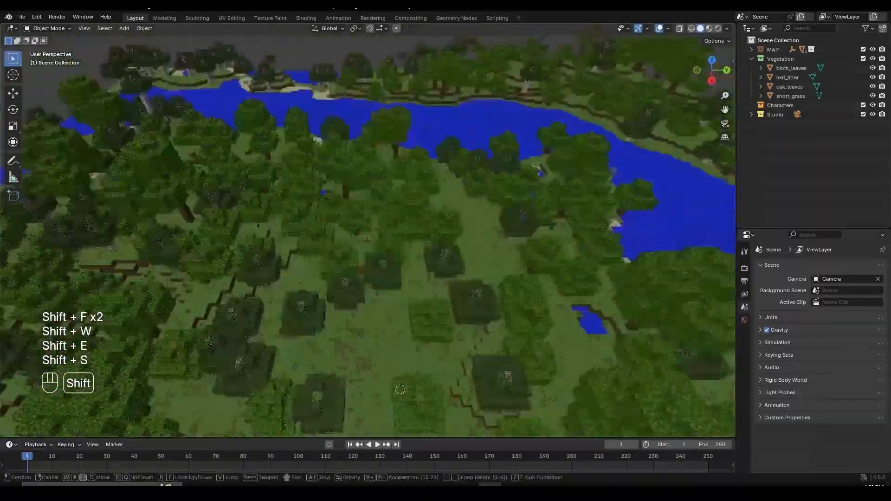
key("shift+s")
key("shift+s")
key("shift+q")
key("shift+s")
key("shift+s")
key("shift+s")
key("shift+e")
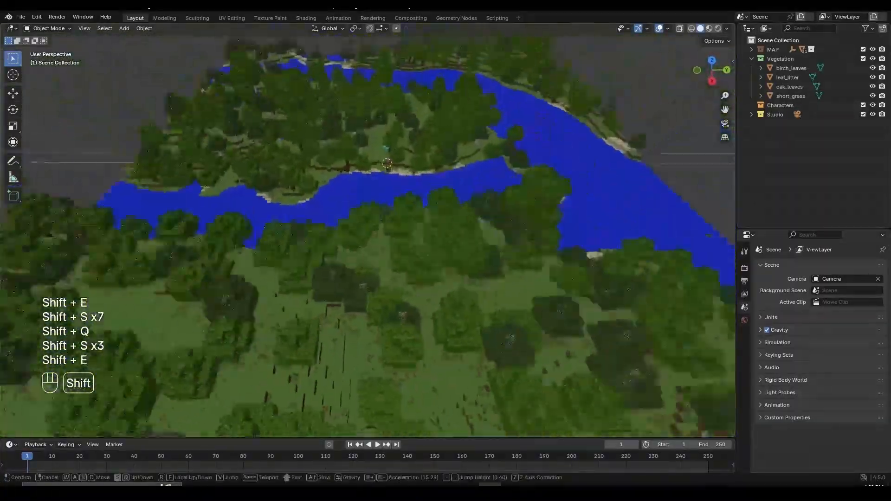
key("shift+w")
key("shift+w")
key("shift+w")
key("shift+w")
key("shift+s")
key("shift+s")
key("shift+s")
key("shift+s")
key("shift+s")
key("shift+s")
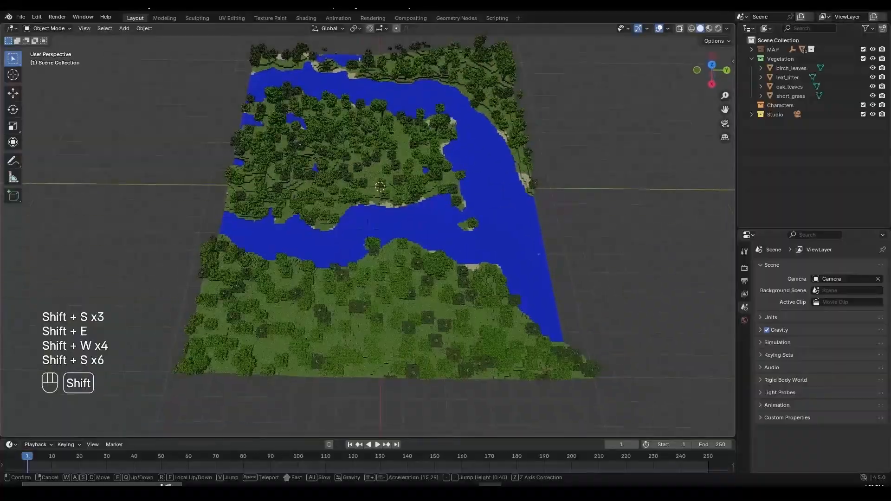
Fly over the central forest and back across the river to examine the terrain and its vegetation
key("shift+w")
key("shift+e")
key("shift+e")
key("shift+e")
key("shift+e")
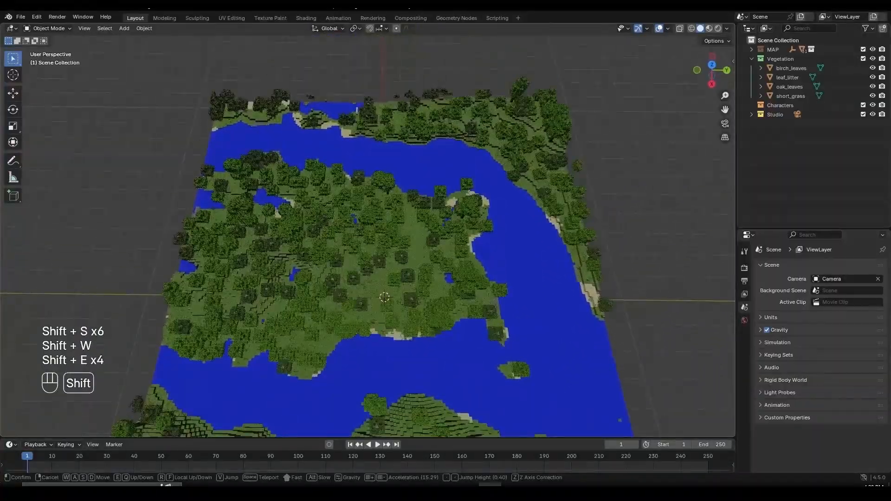
key("shift+q")
key("shift+q")
key("shift+q")
key("shift+q")
key("shift+q")
key("shift+q")
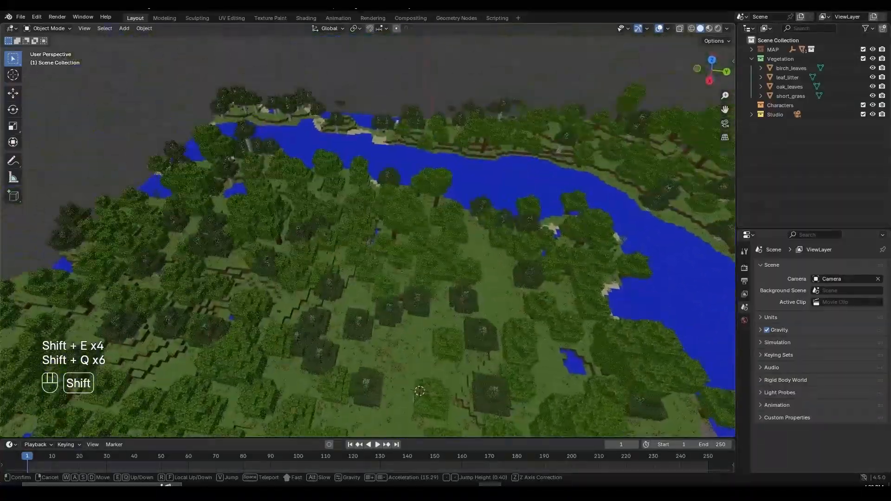
key("shift+e")
key("shift+w")
key("shift+q")
key("shift+s")
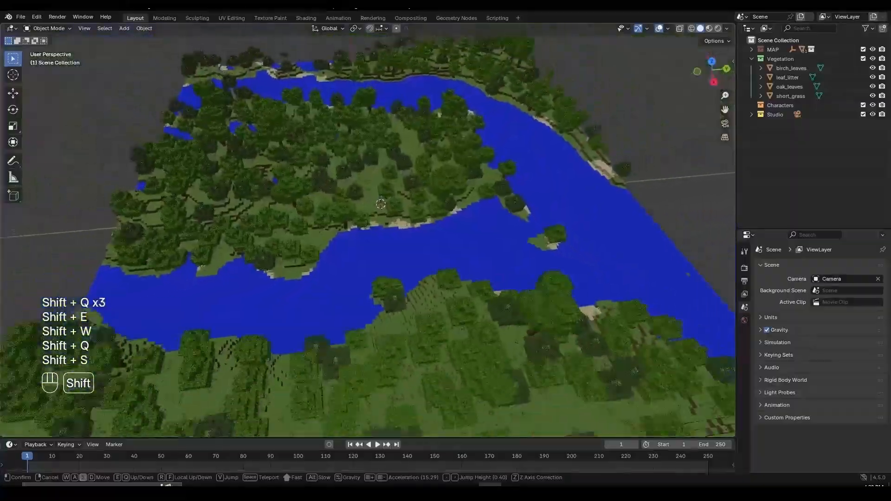
Circle the map from above and approach the central clearing to examine the forested banks on both sides of the river
key("shift+q")
key("shift+a")
key("shift+e")
key("shift+w")
key("shift+w")
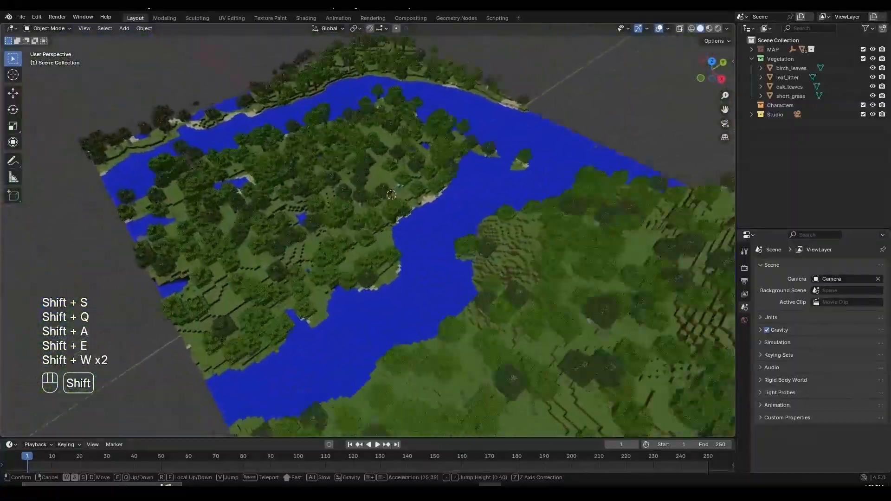
key("shift+w")
key("shift+w")
key("shift+w")
key("shift+w")
key("shift+w")
key("shift+e")
key("shift+d")
key("shift+w")
key("shift+q")
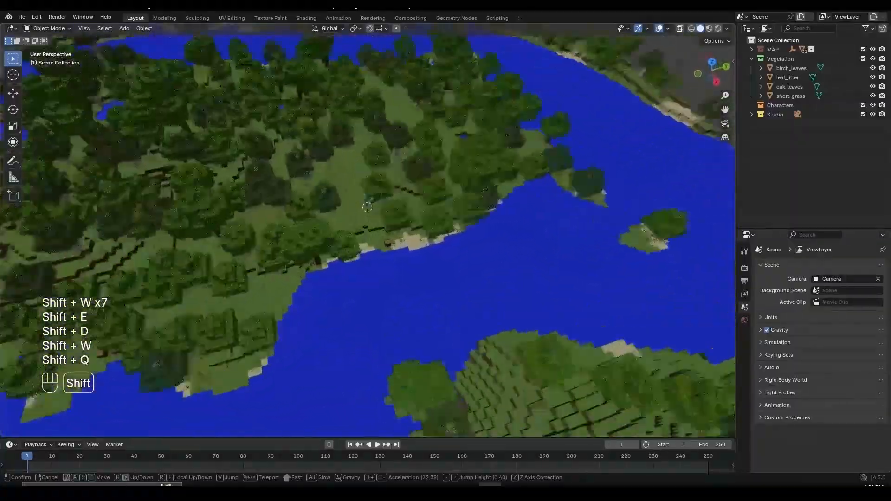
key("shift+e")
key("s")
left_click(293, 157)
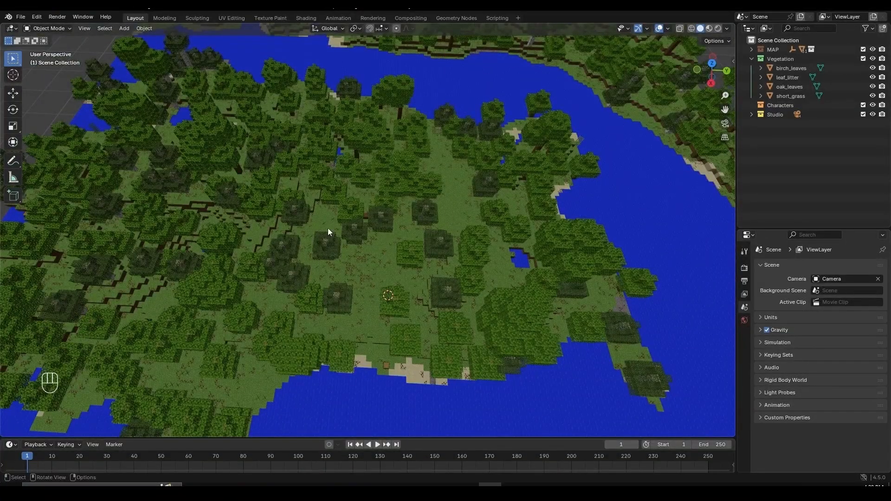
middle_click_drag(324, 207, 374, 201)
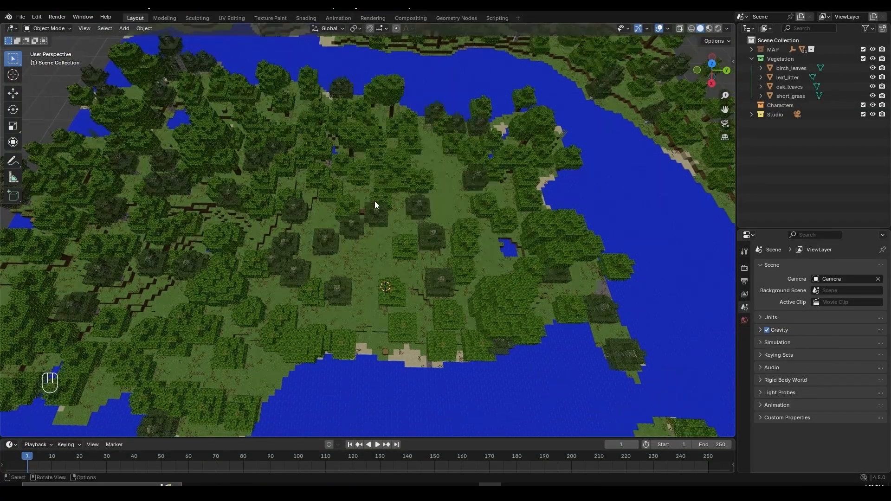
Switch to the orthographic top view, frame the whole map and examine its layout around the rivers
key("Page_Down")
key("KP_7")
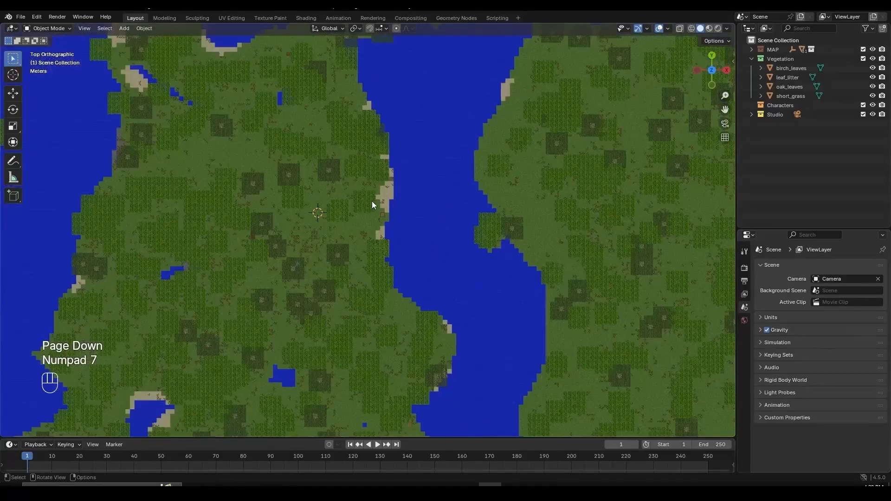
scroll(371, 202, "down", 2)
middle_click_drag(421, 227, 500, 250, "shift")
scroll(387, 240, "down", 3)
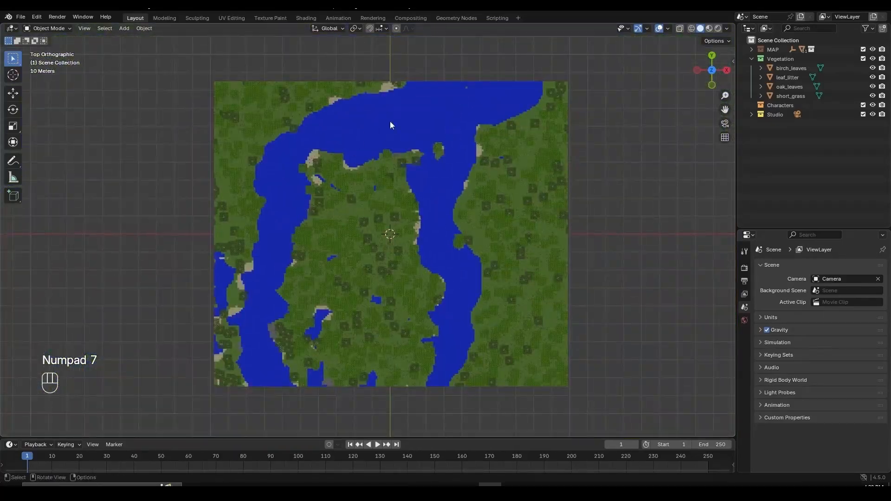
scroll(528, 239, "up", 2)
scroll(519, 257, "up", 5)
scroll(520, 258, "down", 3)
middle_click_drag(520, 259, 372, 261, "shift")
scroll(372, 261, "down", 4)
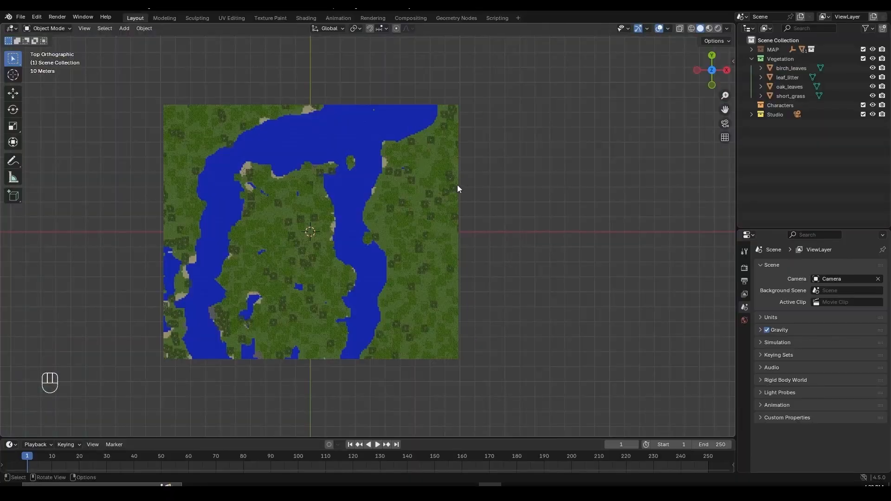
key("a")
key("a")
middle_click_drag(458, 188, 438, 258)
key("KP_7")
scroll(346, 239, "up", 3)
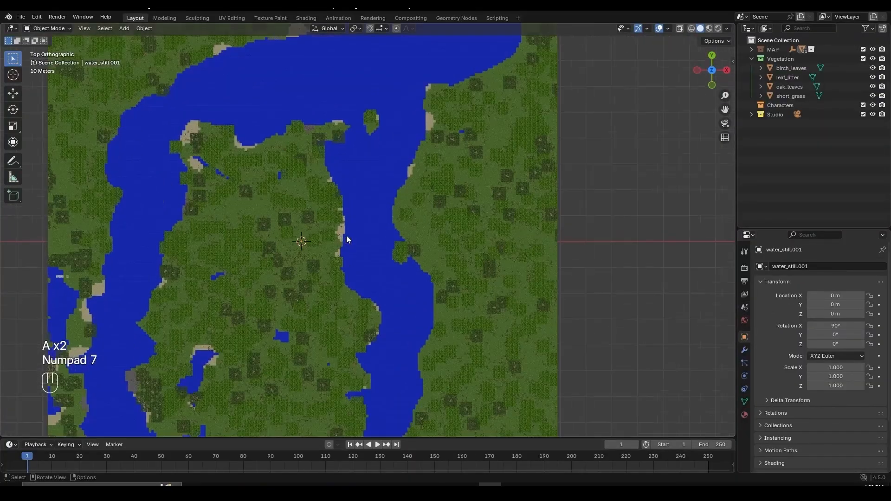
scroll(467, 191, "down", 3)
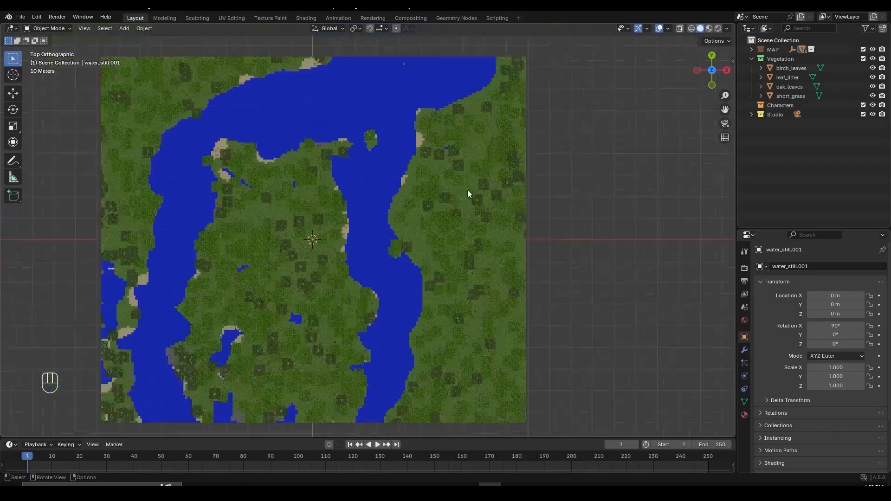
Select all map and vegetation objects, make grass_block_top the active one, and enter Edit Mode on all of them
key("a")
scroll(467, 190, "up", 6)
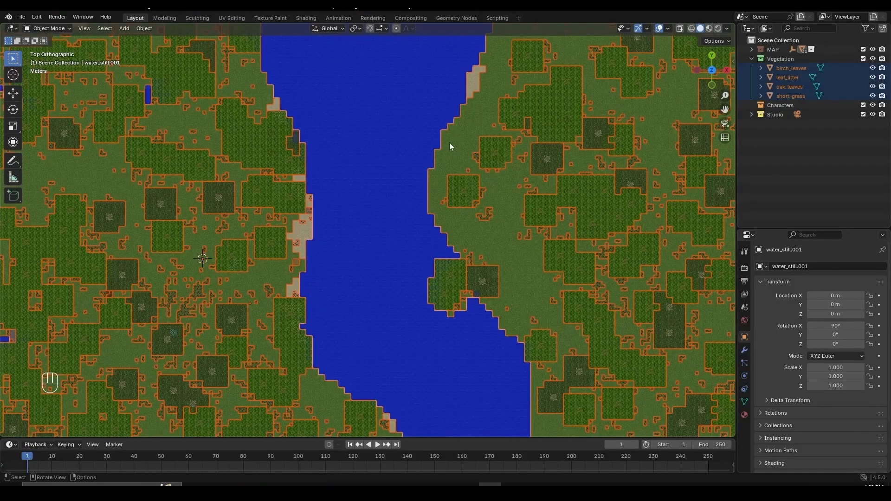
key("ctrl+z")
left_click(462, 146, "shift")
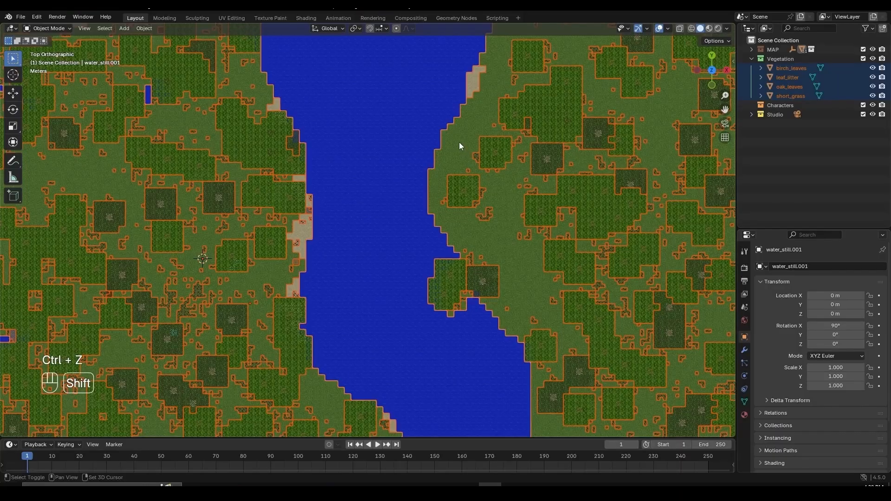
key("g")
right_click(474, 149)
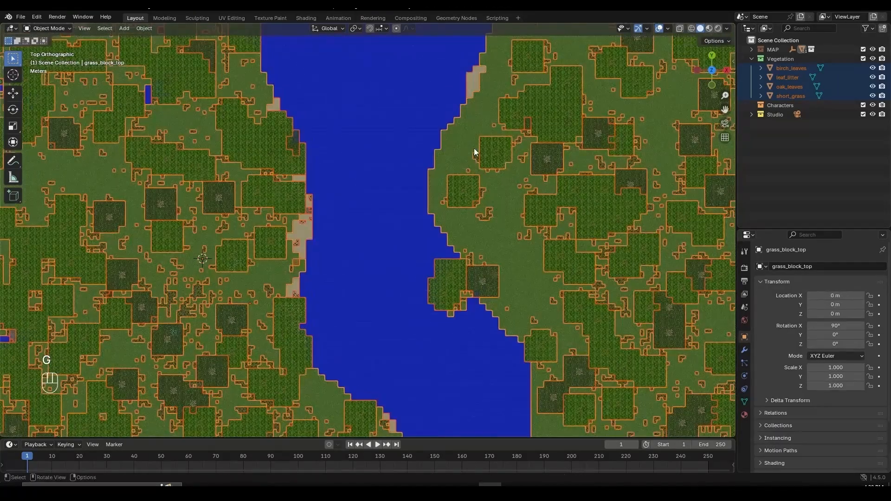
scroll(470, 154, "down", 6)
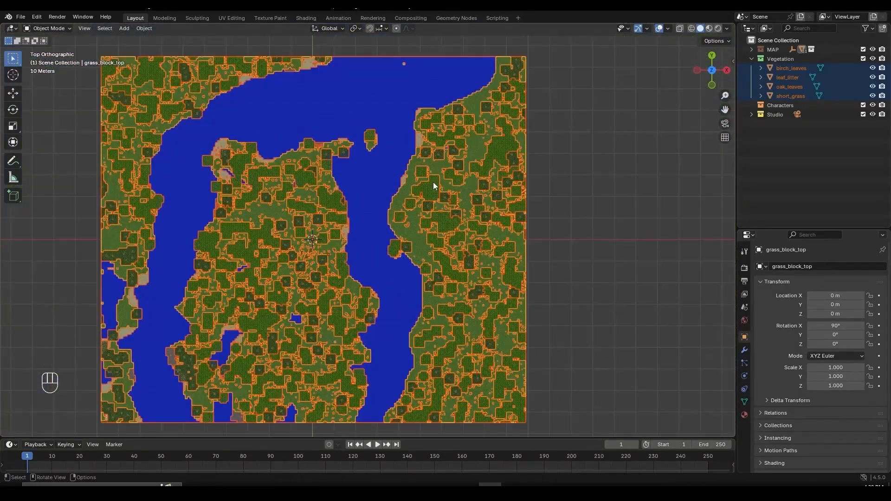
key("Tab")
scroll(365, 159, "down", 1)
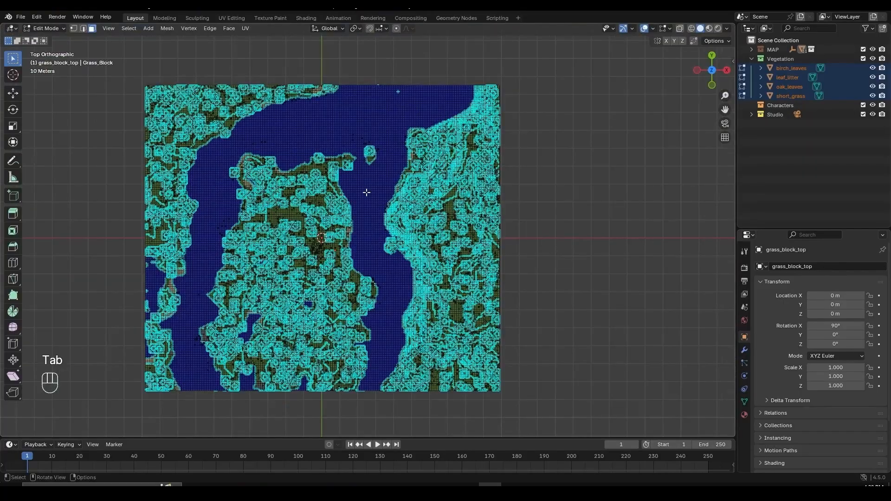
scroll(367, 192, "up", 1)
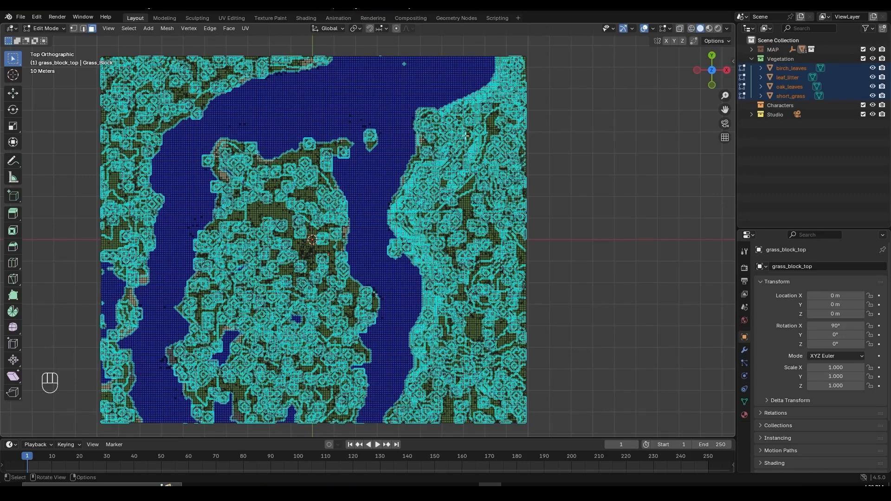
With X-ray and face selection on, box-select the map's eastern third at full depth and separate the selection into new objects
left_click(679, 29)
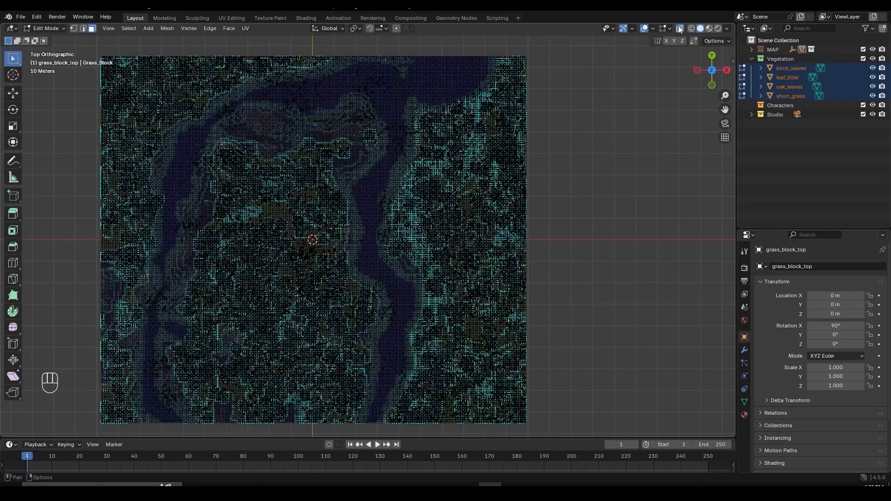
key("alt+z")
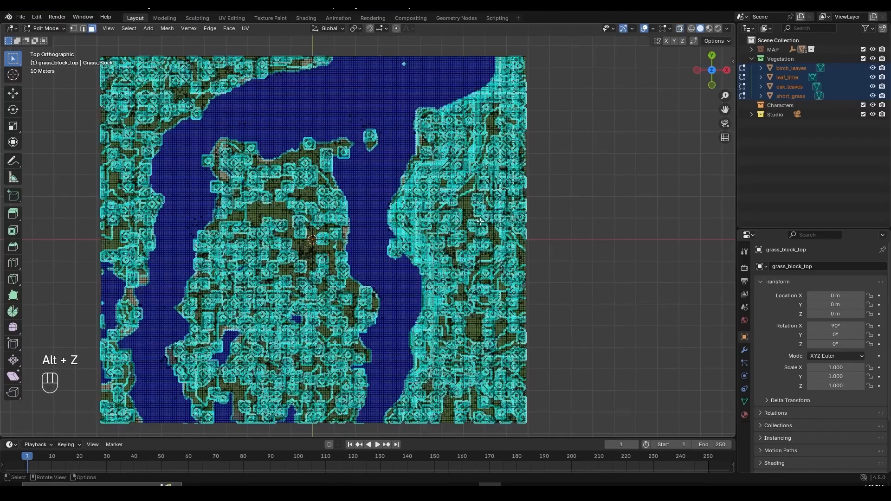
key("alt+z")
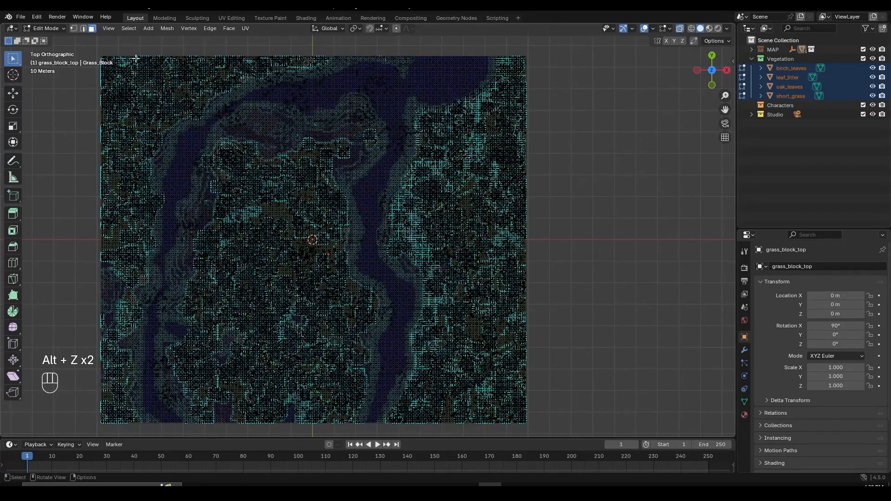
left_click(84, 28)
left_click(93, 28)
scroll(402, 192, "down", 2)
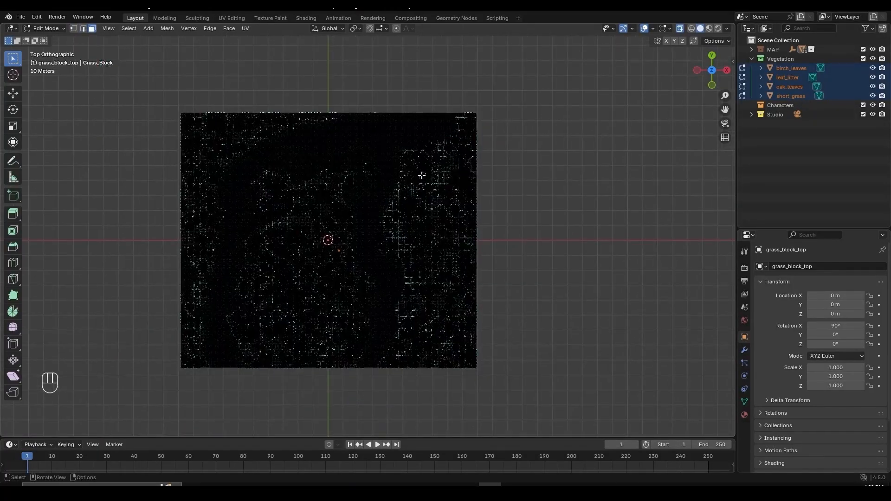
key("b")
left_click_drag(382, 94, 522, 387)
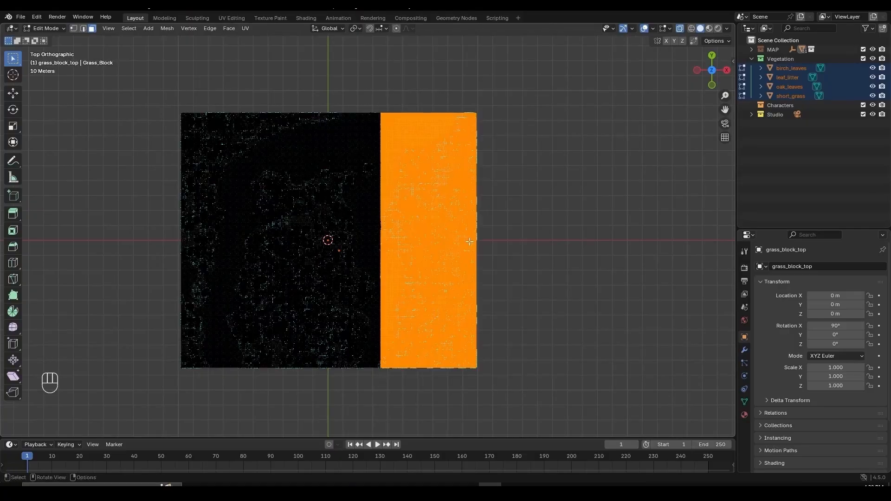
scroll(471, 235, "up", 2)
key("p")
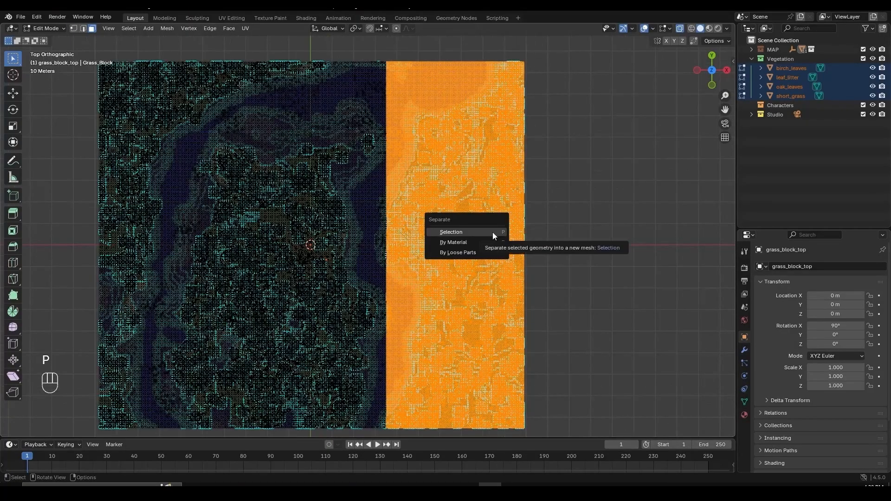
left_click(481, 233)
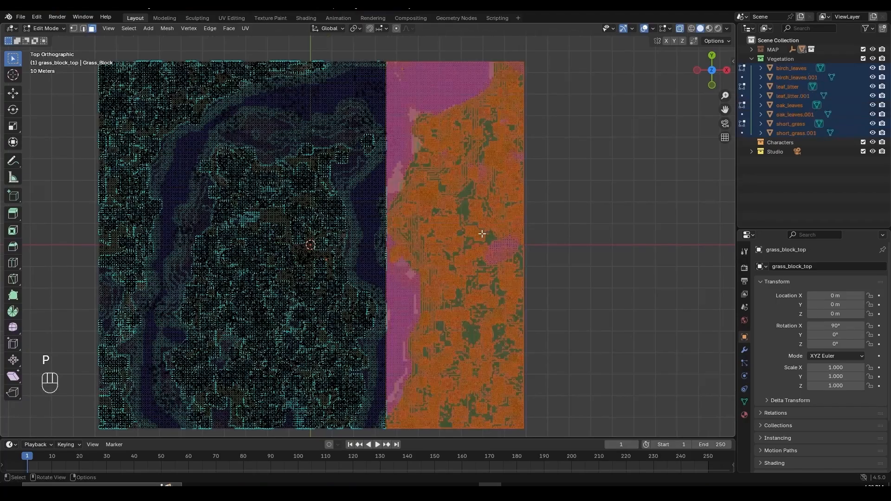
Turn off X-ray and return to Object Mode with the separated map pieces
middle_click_drag(461, 236, 420, 238)
left_click(680, 29)
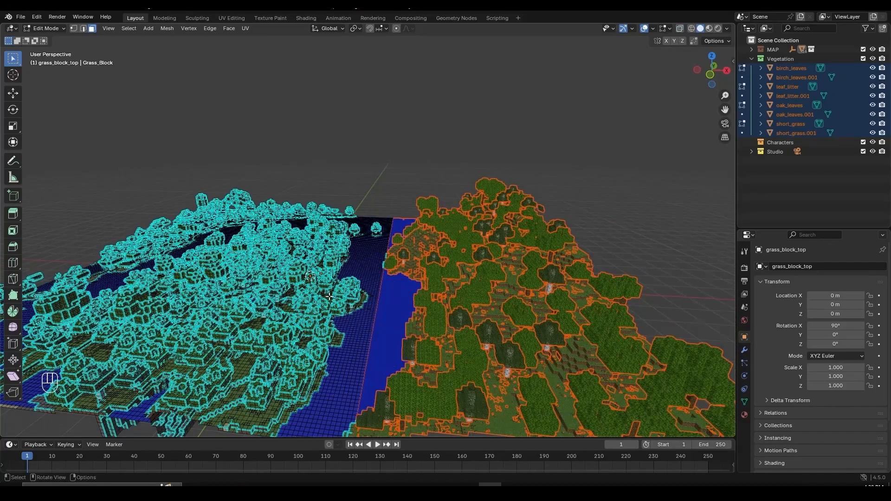
key("Tab")
middle_click_drag(480, 234, 418, 202)
scroll(416, 201, "up", 3)
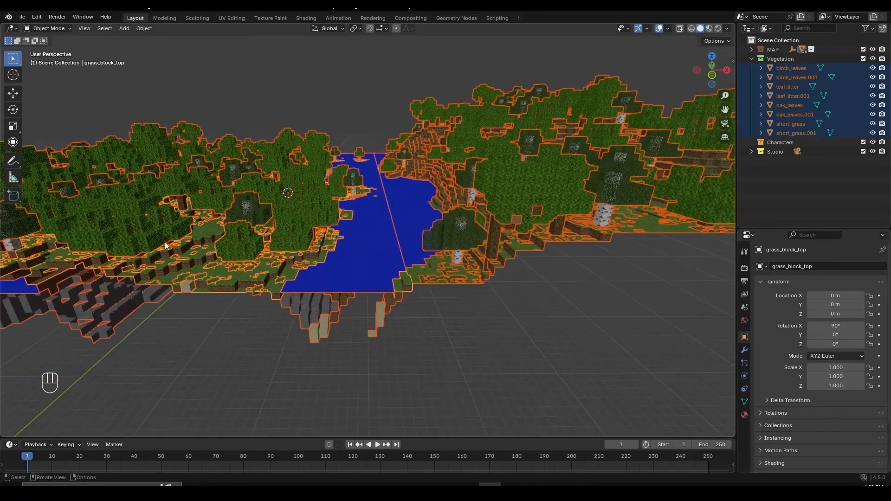
Select oak_leaves.001 and oak_leaves on opposite banks in turn and test-move the foliage to check the separation
middle_click_drag(350, 240, 394, 233, "shift")
left_click(391, 219)
scroll(479, 197, "up", 2)
middle_click_drag(480, 197, 440, 207, "shift")
scroll(586, 212, "down", 2)
middle_click_drag(222, 280, 260, 260, "shift")
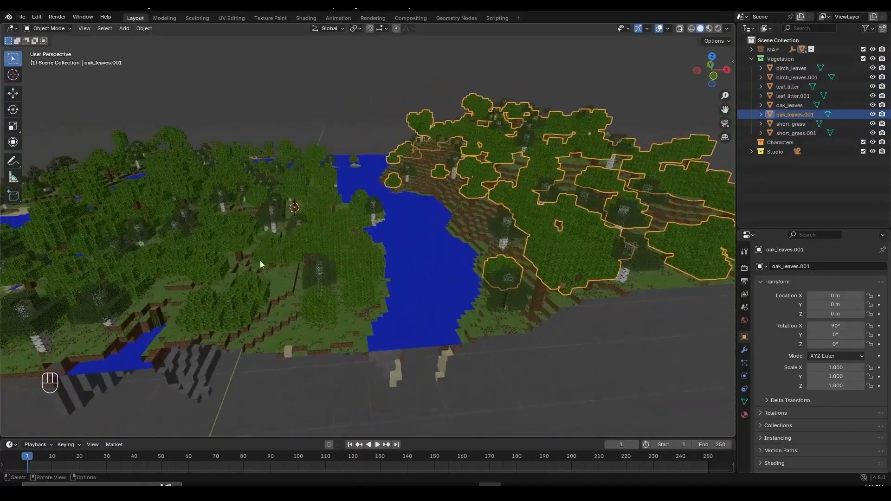
left_click(250, 207)
key("g")
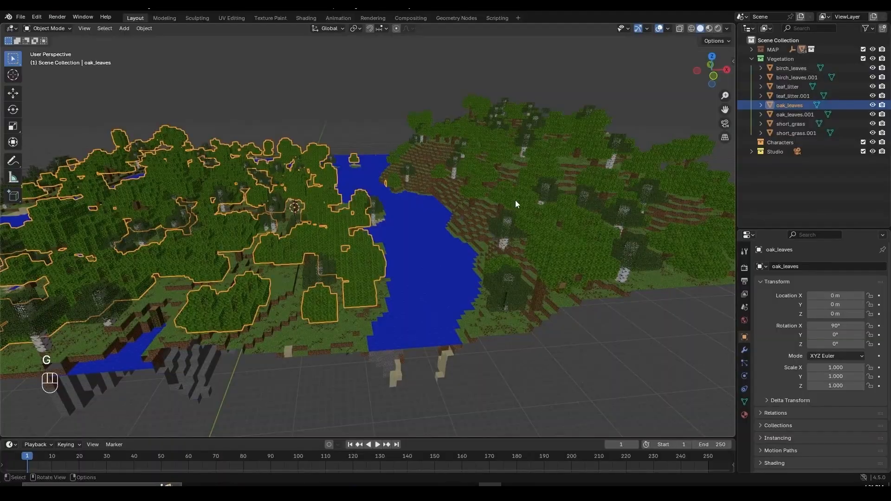
key("g")
key("g")
middle_click_drag(370, 187, 394, 160)
middle_click_drag(481, 187, 454, 212, "shift")
scroll(418, 226, "up", 3)
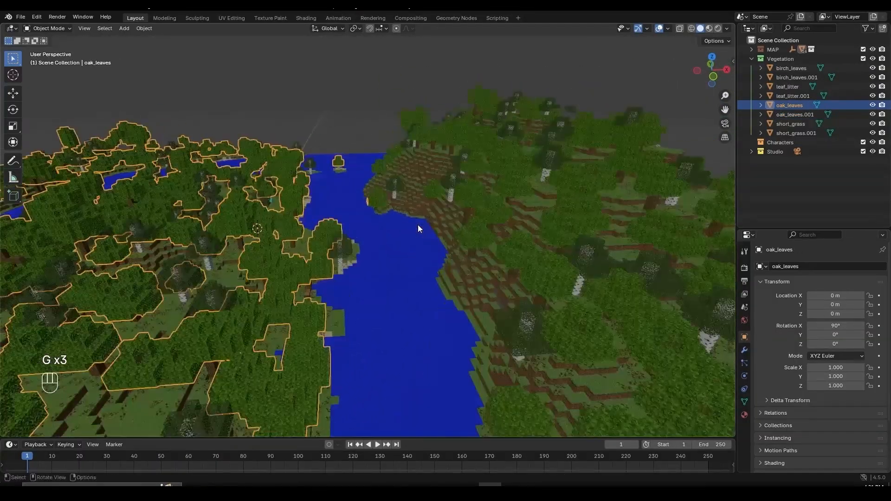
Test-move grass_block_top.001 and grass_block_top in turn, cancelling each move, to check that the terrain is split along the river
left_click(412, 198)
key("g")
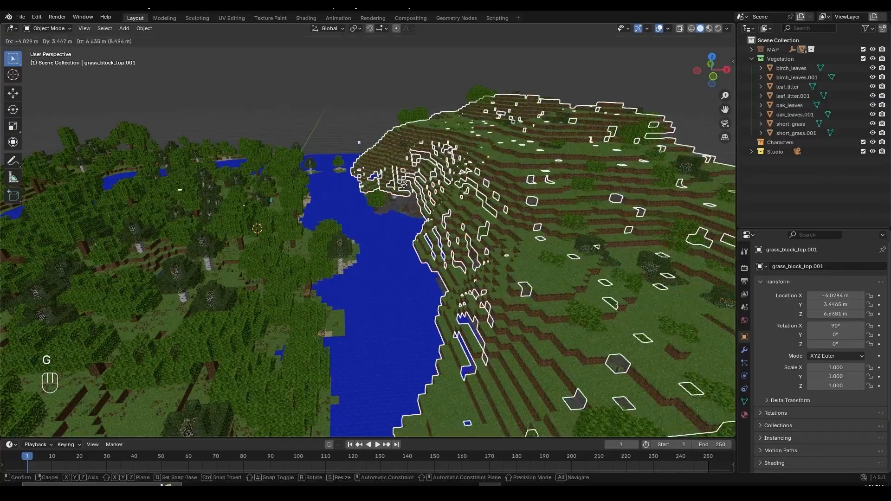
right_click(476, 211)
middle_click_drag(467, 188, 395, 234, "shift")
scroll(395, 234, "up", 2)
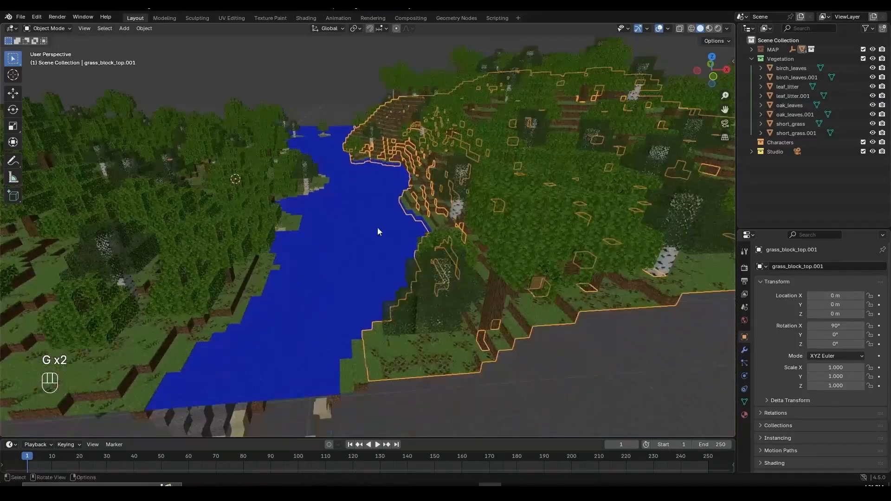
left_click(234, 311)
key("g")
right_click(336, 223)
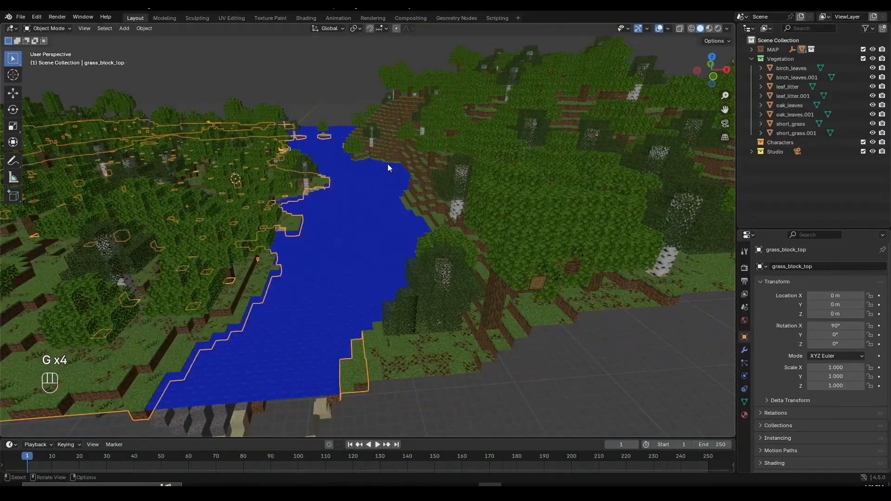
Create a new collection at the top level of the scene and name it Map_extras
left_click(370, 150)
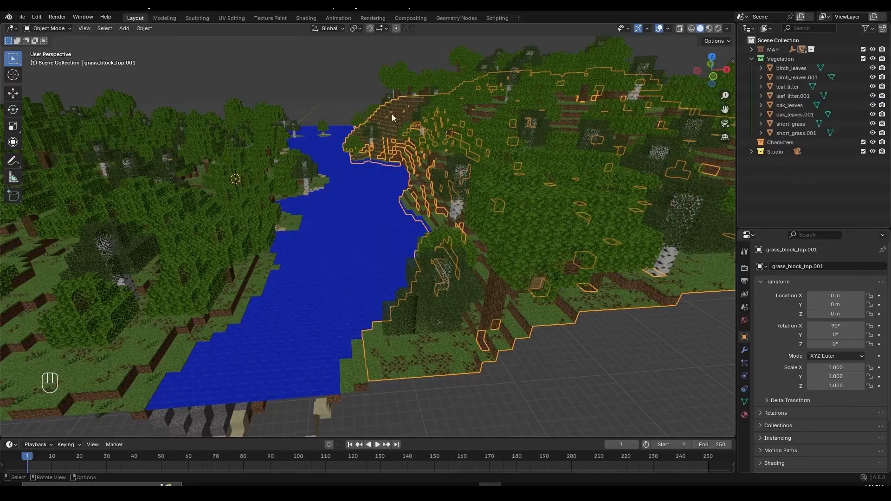
right_click(778, 167)
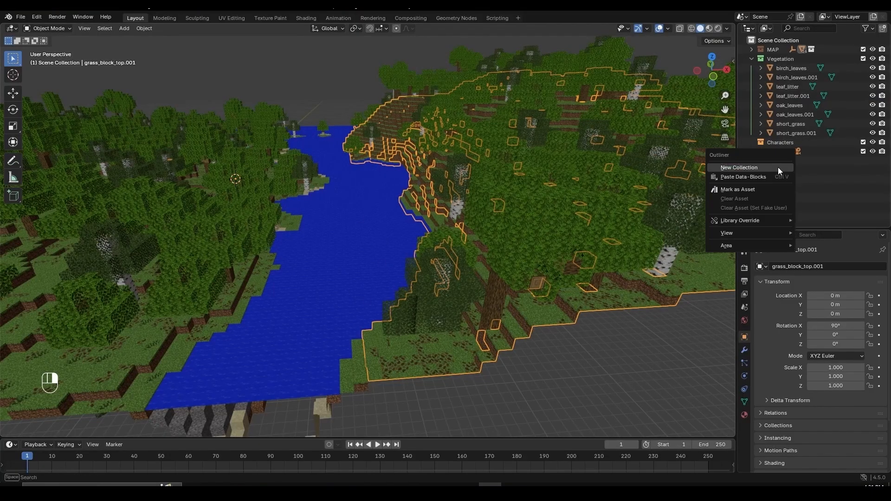
left_click(778, 168)
left_click(779, 161)
double_click(778, 161)
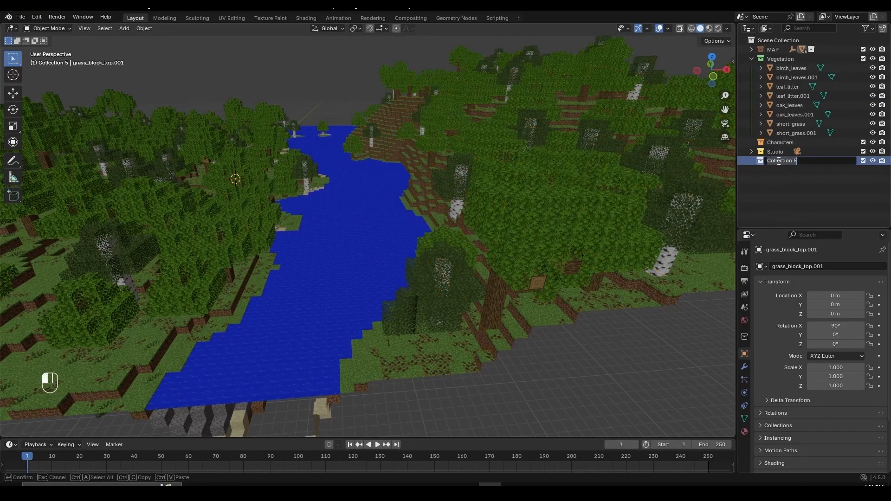
type("MapText")
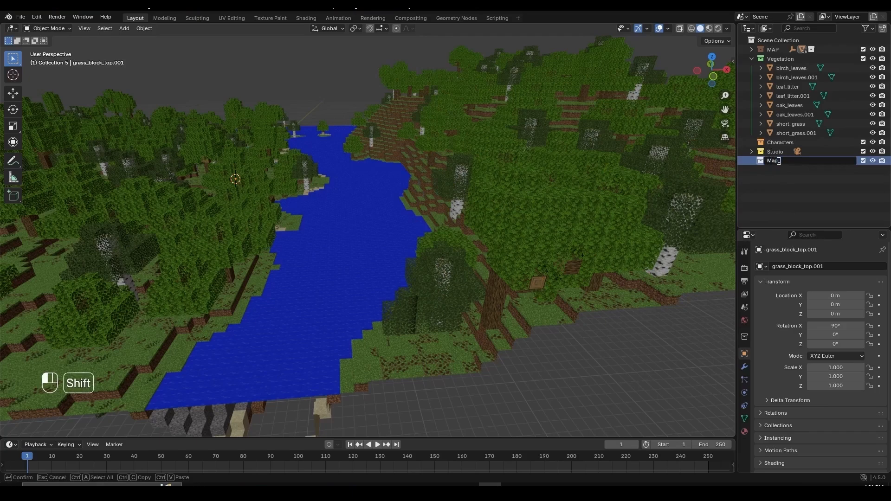
key("Return")
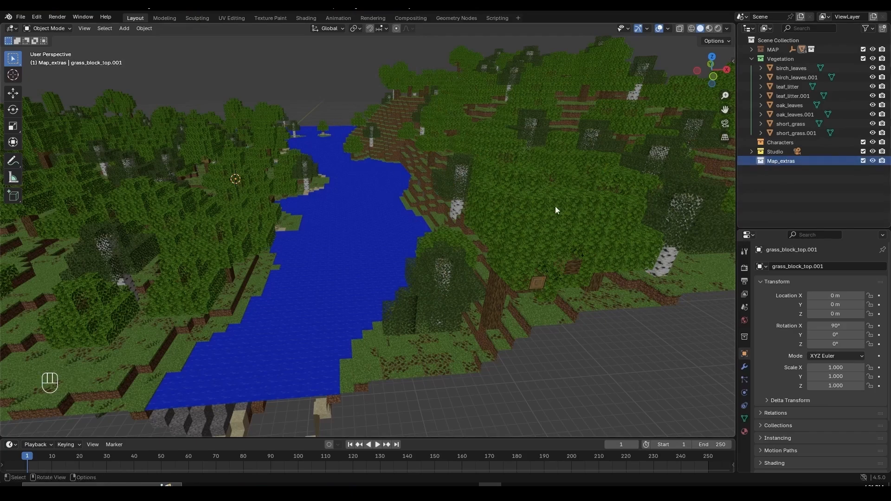
Tag the Map_extras collection brown and reorder it directly below MAP, with the Vegetation collection collapsed
right_click(784, 173)
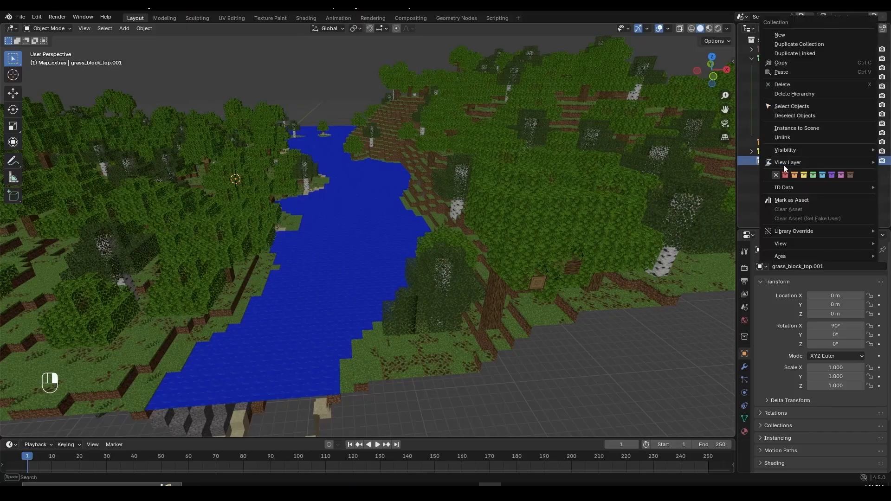
left_click(850, 174)
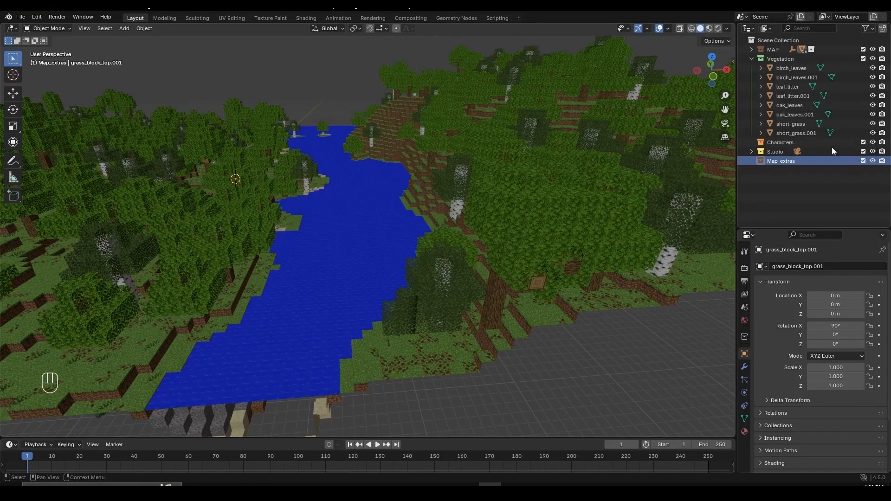
left_click(751, 57)
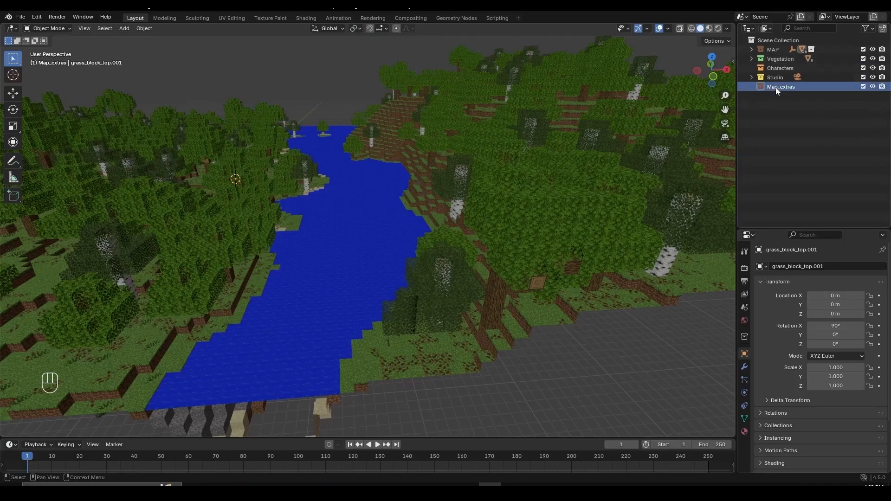
left_click_drag(776, 87, 776, 53)
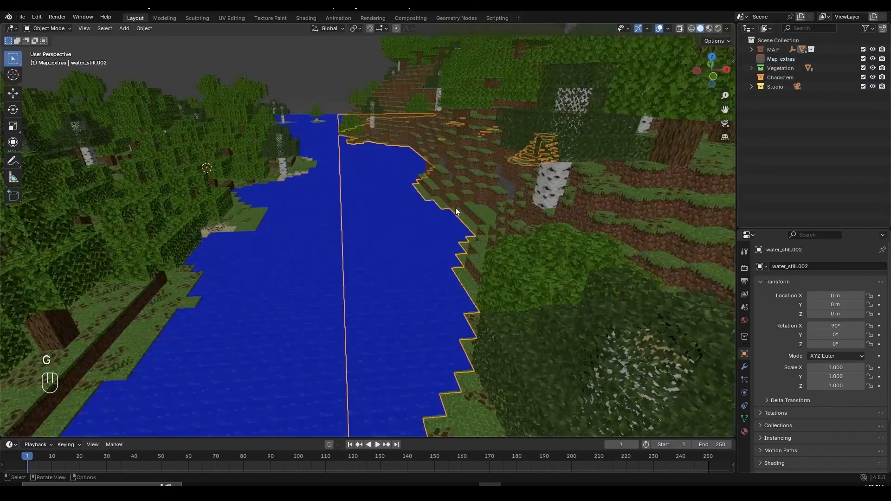
Move the oak_leaves.001 foliage on the eastern bank into Map_extras and exclude that collection from the view layer
scroll(469, 228, "down", 5)
left_click(478, 190)
key("g")
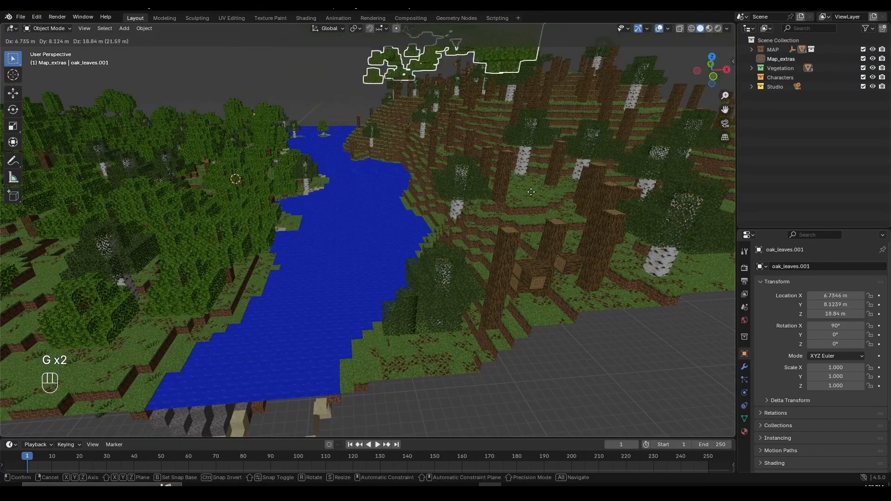
right_click(531, 192)
middle_click_drag(531, 191, 509, 222, "shift")
key("m")
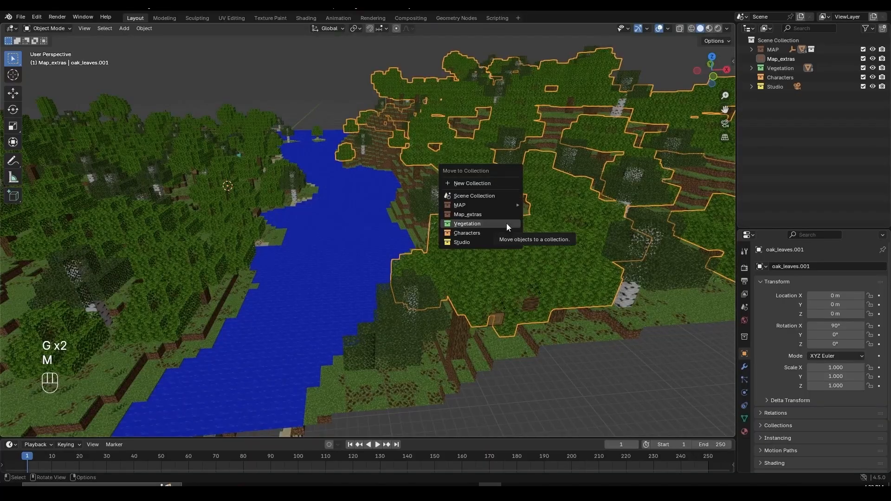
left_click(493, 215)
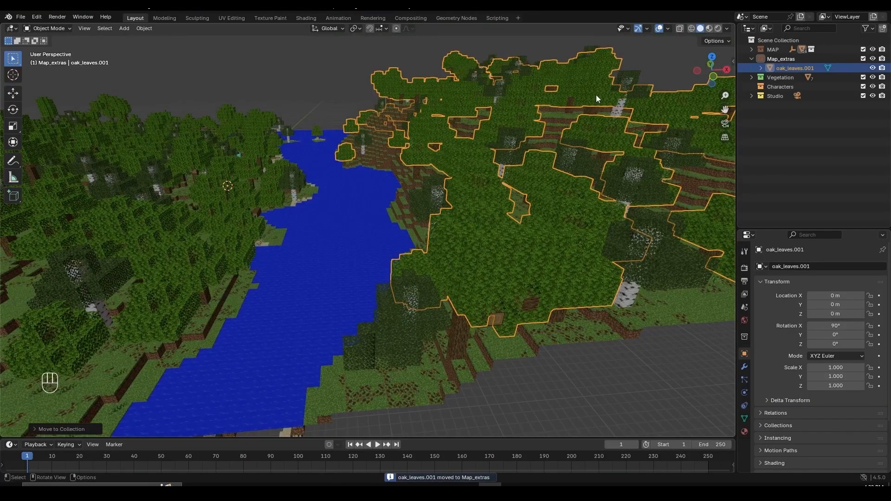
left_click(863, 59)
Select birch_leaves.001 on the eastern hillside, check it with a cancelled test move, and move it into Map_extras
middle_click_drag(469, 163, 450, 180)
scroll(469, 171, "up", 5)
scroll(458, 183, "up", 3)
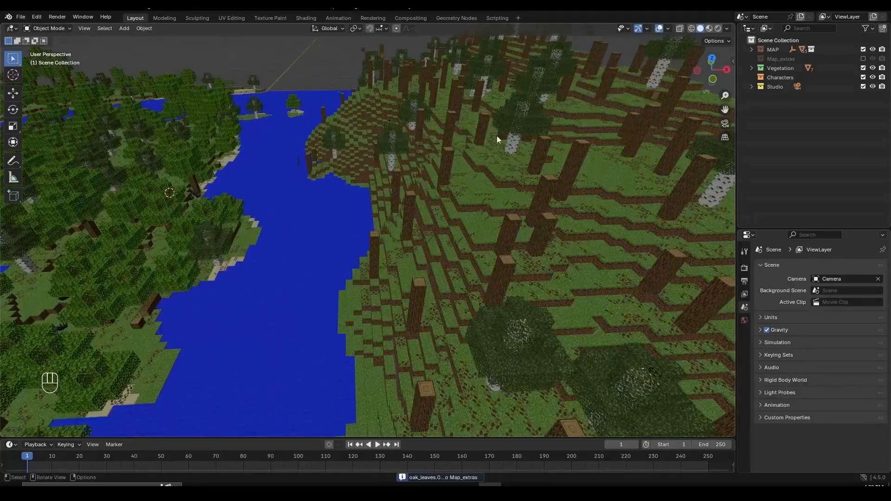
left_click(504, 118)
key("g")
right_click(522, 179)
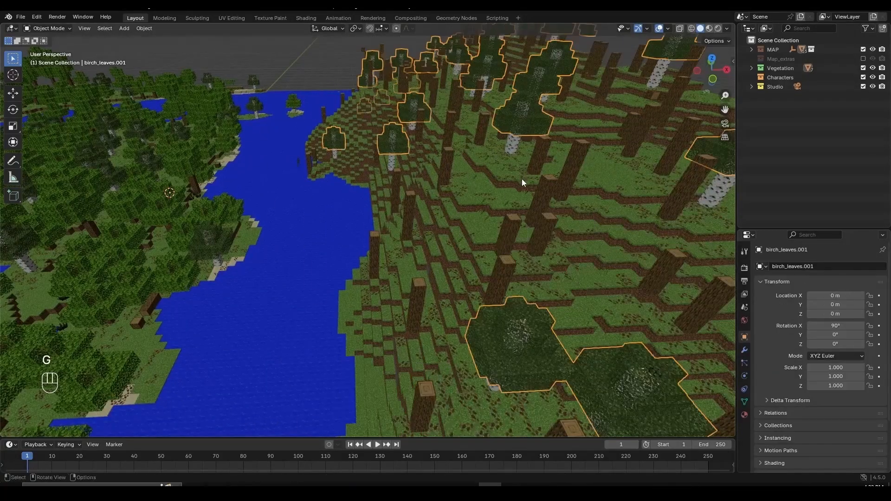
key("m")
left_click(522, 179)
Box-select all remaining eastern map pieces, check them with cancelled test moves, and move them into the Map_extras collection
scroll(464, 236, "down", 5)
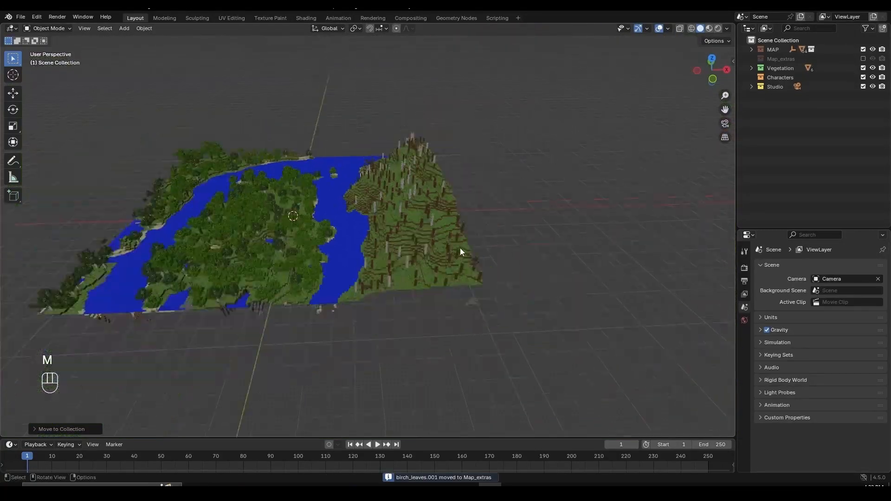
middle_click_drag(466, 176, 449, 169)
key("b")
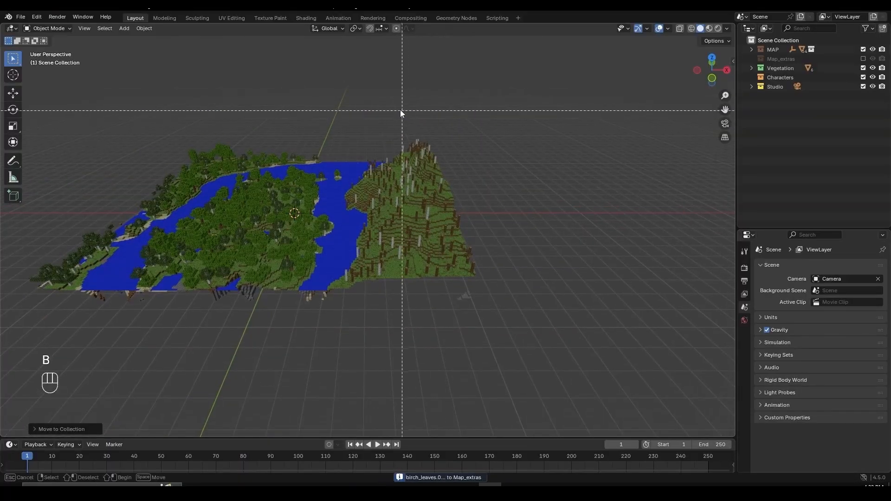
left_click_drag(395, 105, 550, 328)
key("g")
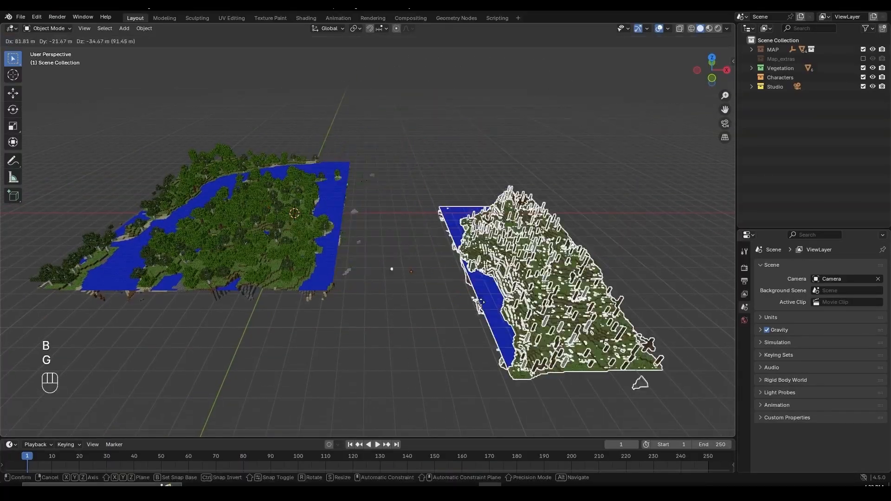
right_click(328, 250)
scroll(327, 250, "up", 2)
key("g")
right_click(330, 213)
scroll(330, 213, "up", 2)
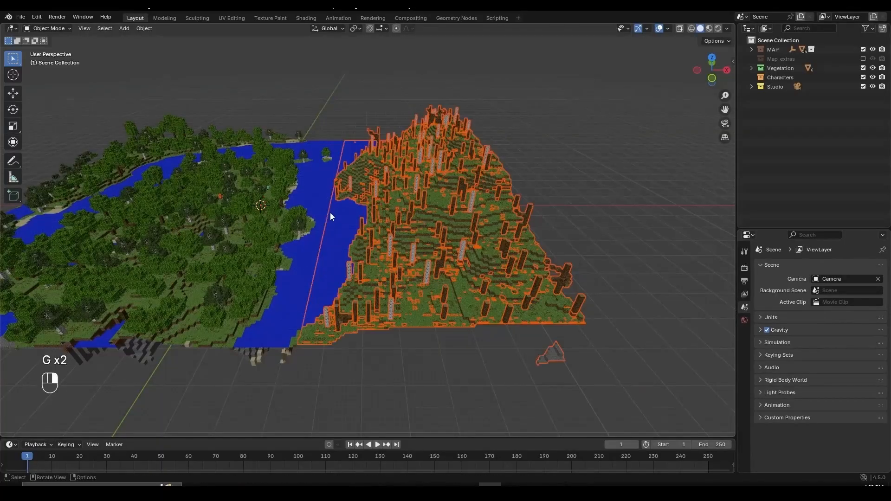
key("m")
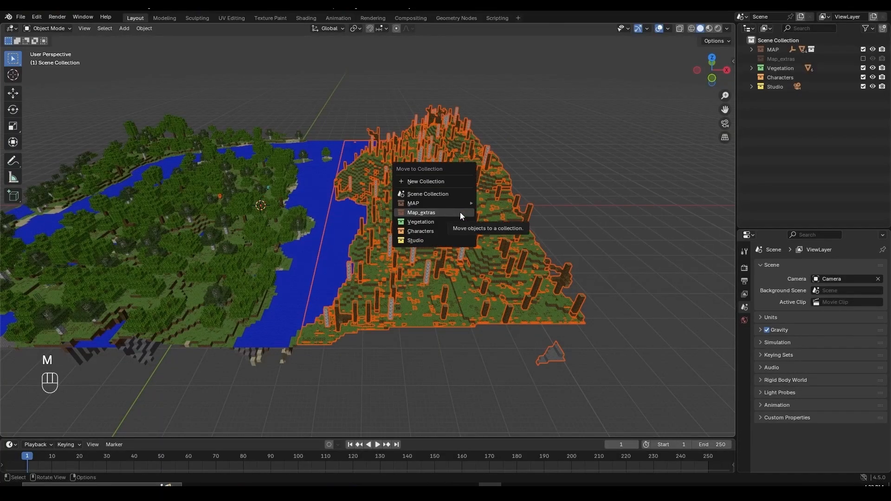
left_click(460, 213)
Walk through the remaining map around the diamond blocks and shoreline to check the area left for animation
middle_click_drag(461, 213, 455, 230)
key("shift+f")
key("w")
key("s")
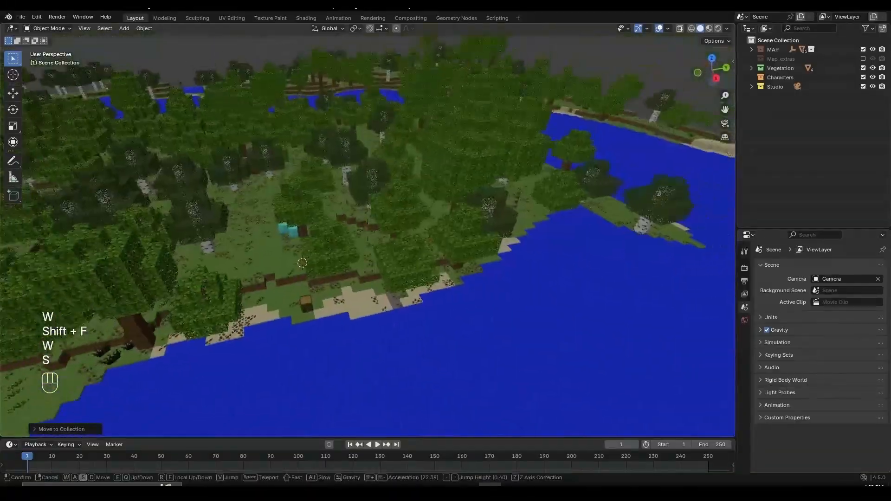
key("w")
key("a")
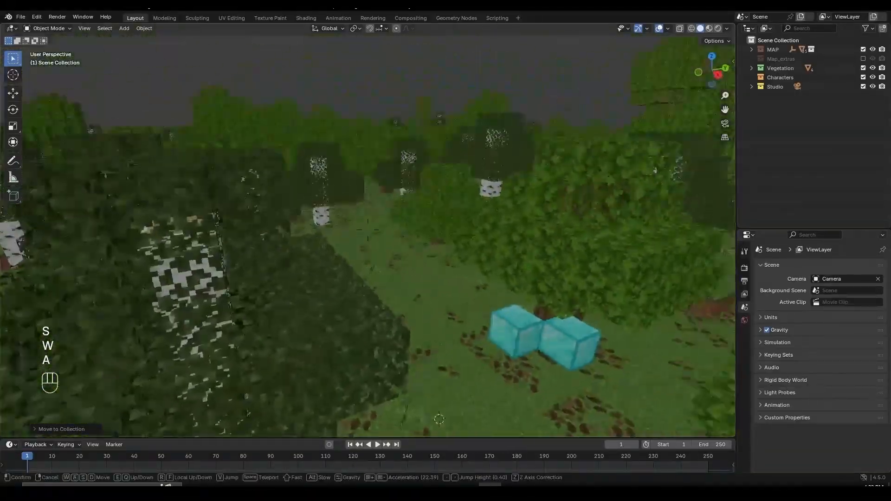
key("q")
key("q")
key("d")
key("shift+f")
key("shift+f")
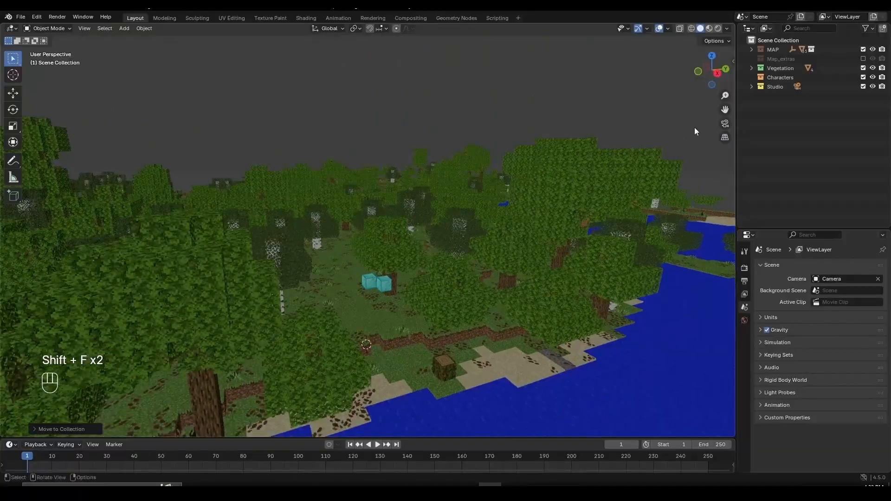
Exclude the Vegetation collection from the view layer and walk among the bare trunks and diamond blocks to check navigation in the lighter scene
left_click(863, 68)
key("shift+f")
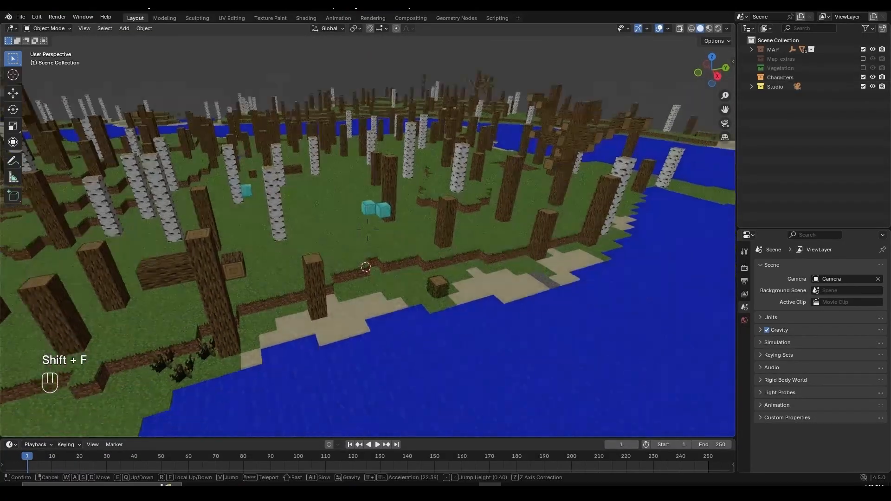
key("s")
key("shift+w")
key("shift+w")
key("shift+w")
key("e")
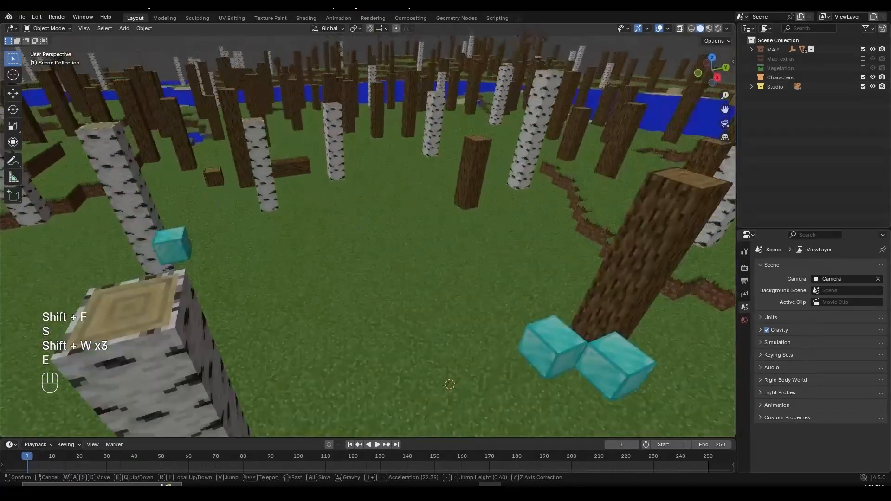
key("s")
key("shift+f")
key("s")
key("q")
key("w")
key("w")
key("w")
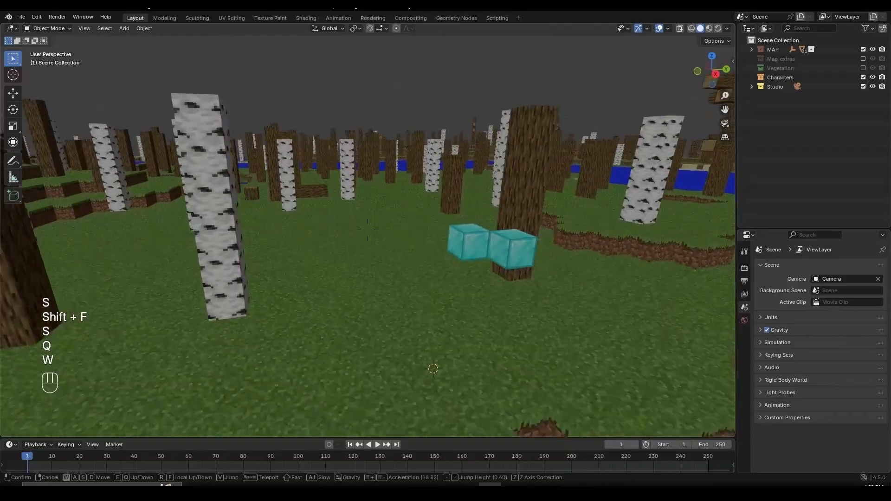
key("w")
key("w")
key("e")
key("e")
key("e")
key("a")
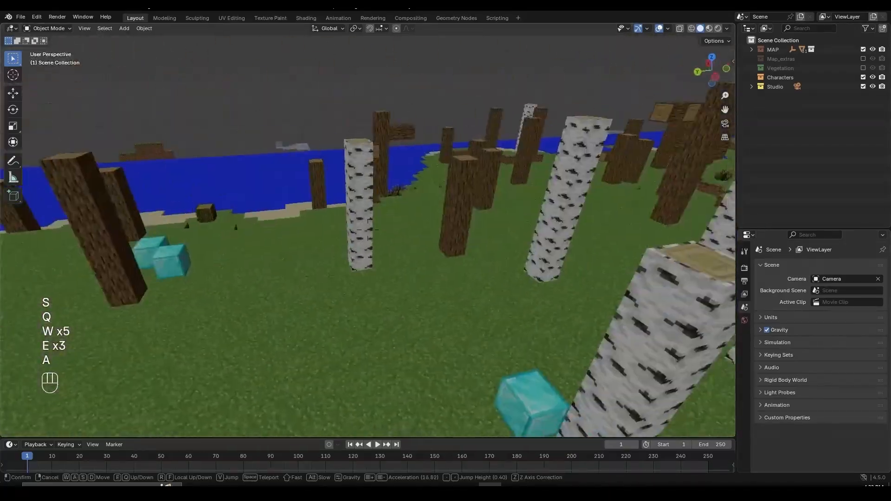
key("d")
key("q")
key("w")
key("e")
key("d")
key("s")
key("e")
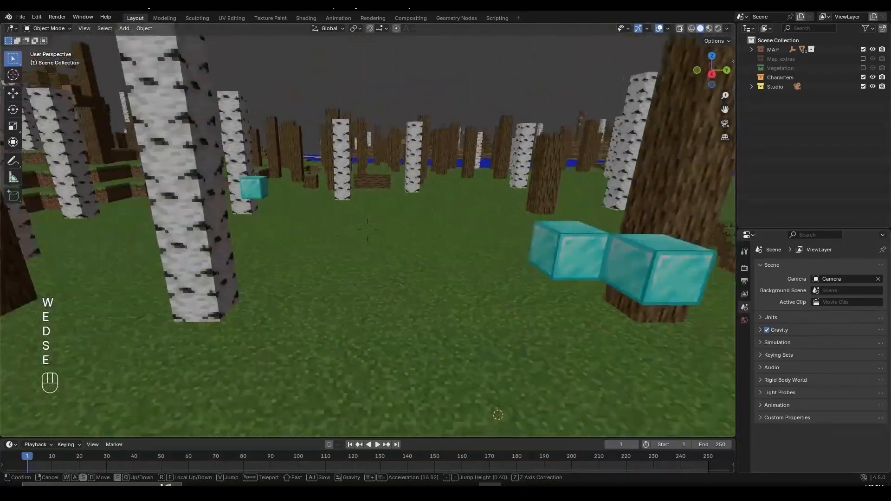
left_click(367, 229)
Turn Map_extras and Vegetation back on with the Map_extras list collapsed, and exclude both collections again
left_click(863, 59)
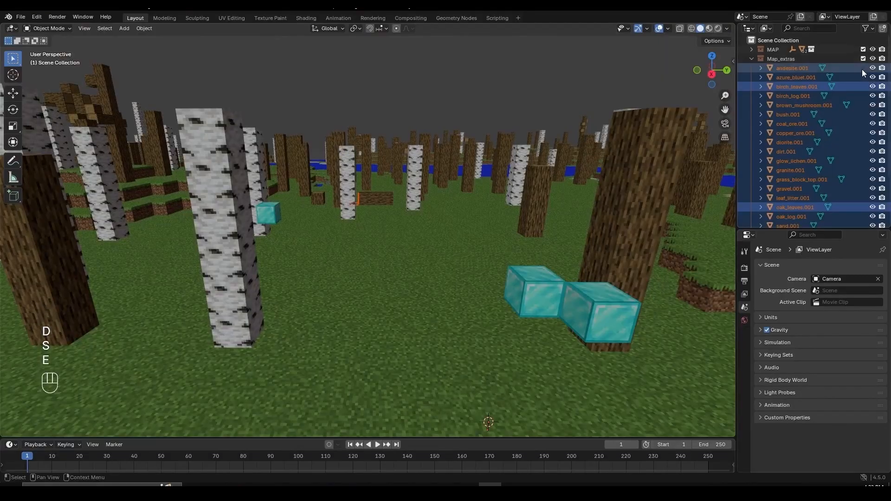
left_click(863, 59)
left_click(863, 59)
left_click(758, 60)
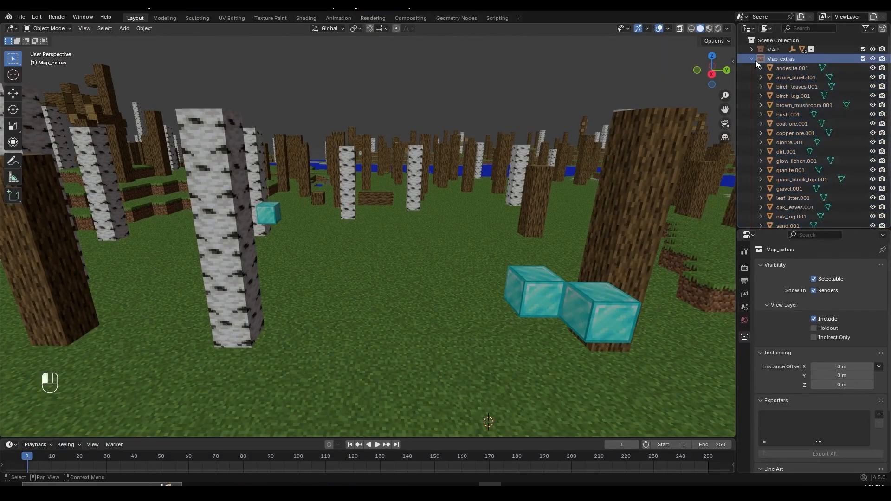
left_click(751, 59)
left_click(863, 68)
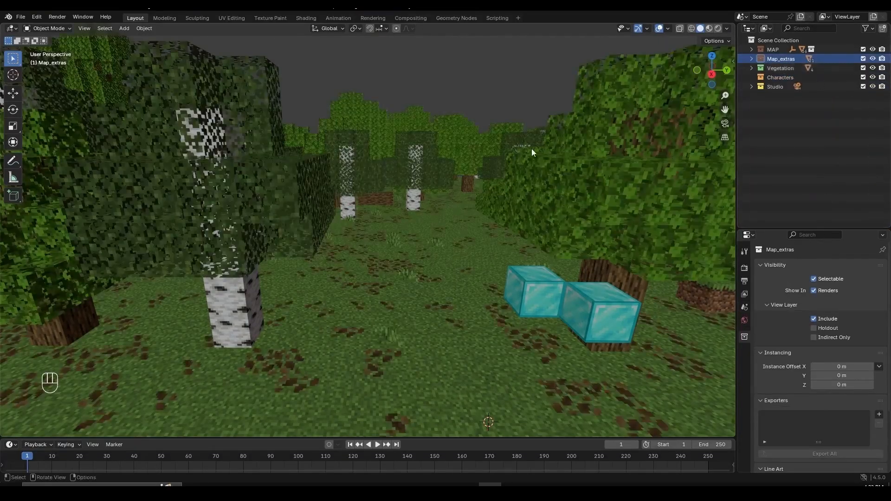
left_click_drag(863, 59, 863, 68)
Walk around the diamond blocks with Map_extras and Vegetation excluded to examine how smoothly the viewport navigates
key("shift+f")
key("shift+f")
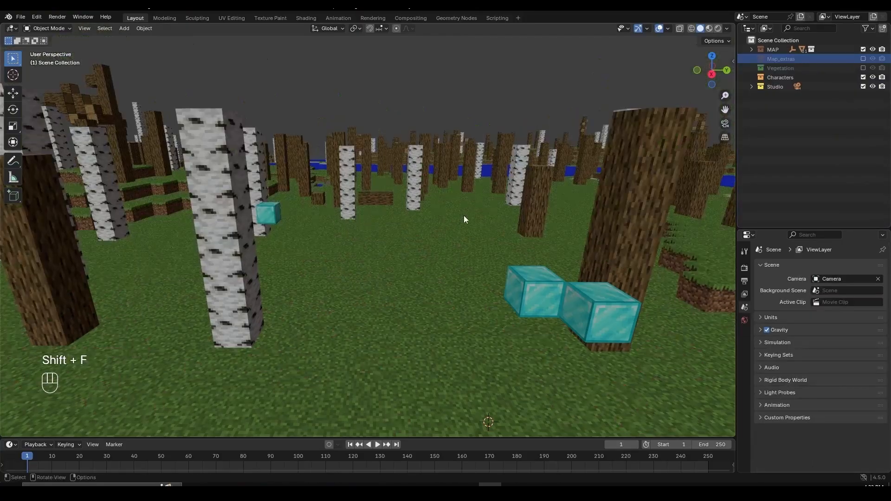
key("d")
key("w")
key("a")
key("e")
key("s")
key("shift")
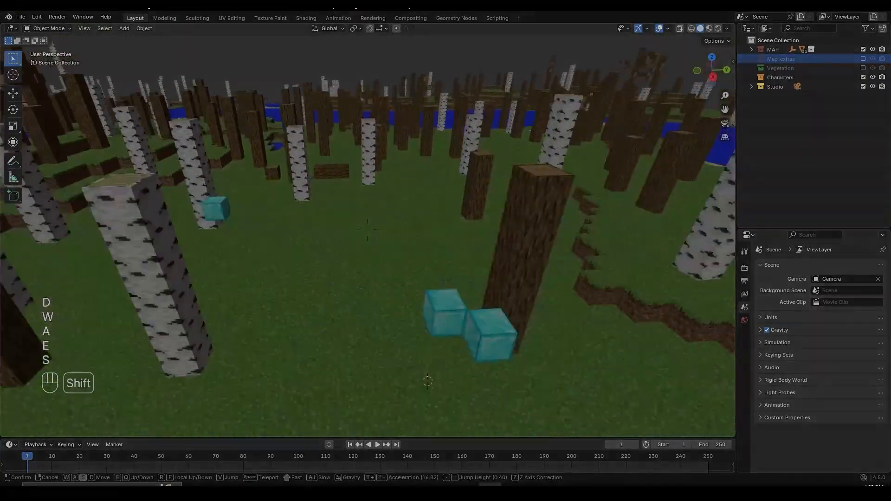